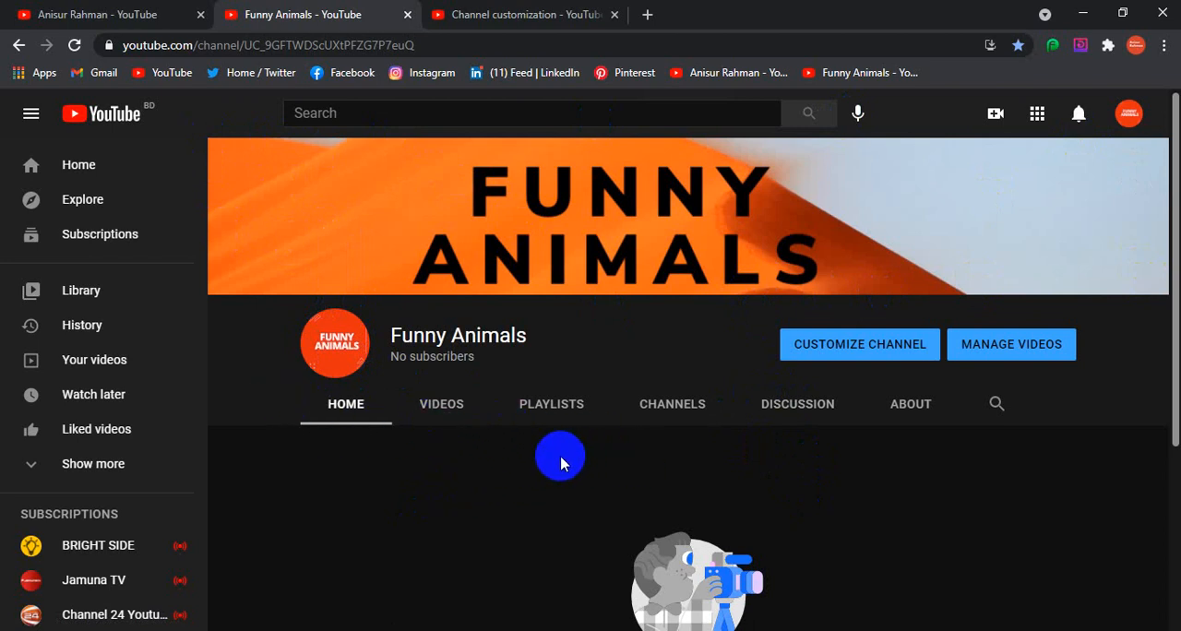
Open the customization page of the Funny Animals channel and review its layout sections
scroll(599, 406, "down", 2)
scroll(599, 406, "up", 2)
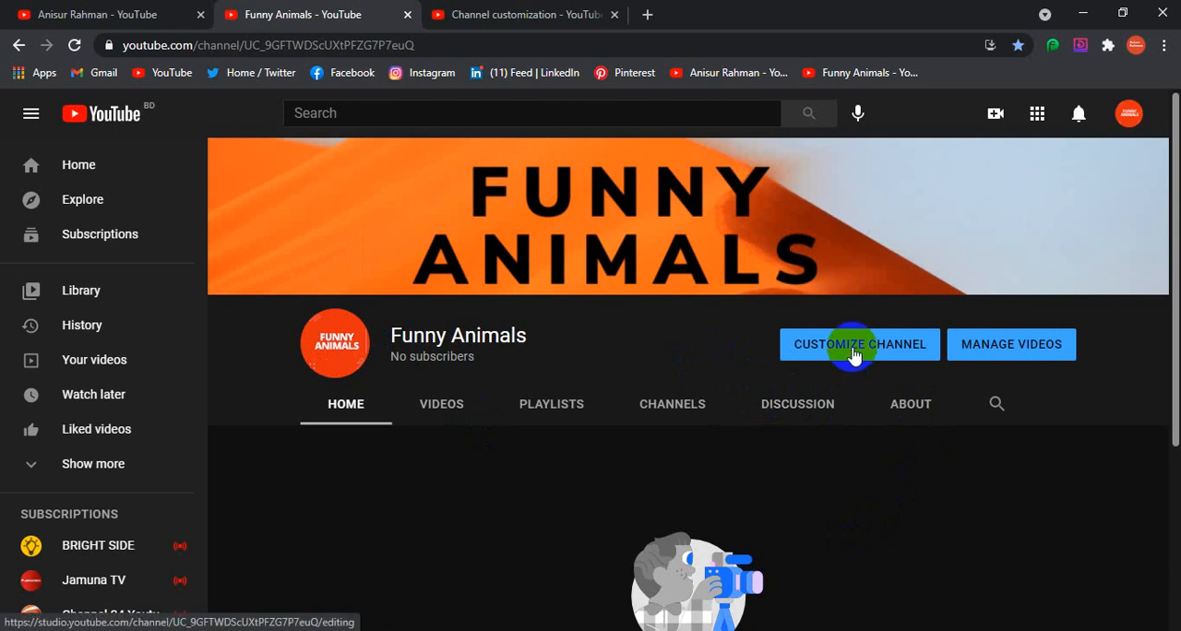
left_click(853, 354)
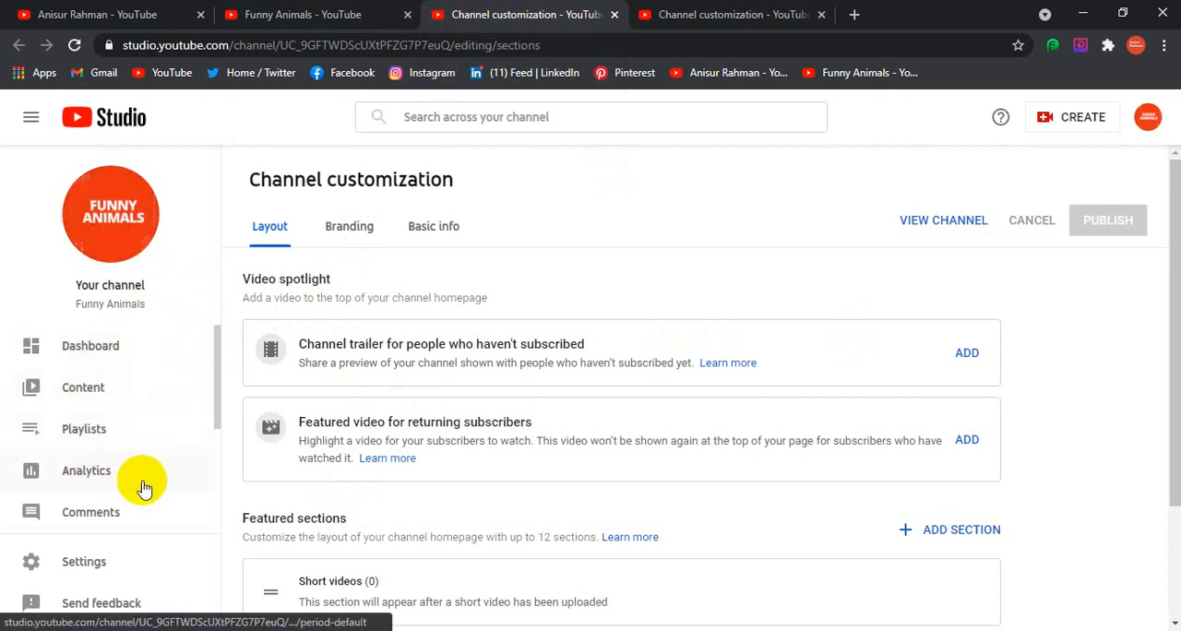
scroll(111, 461, "down", 1)
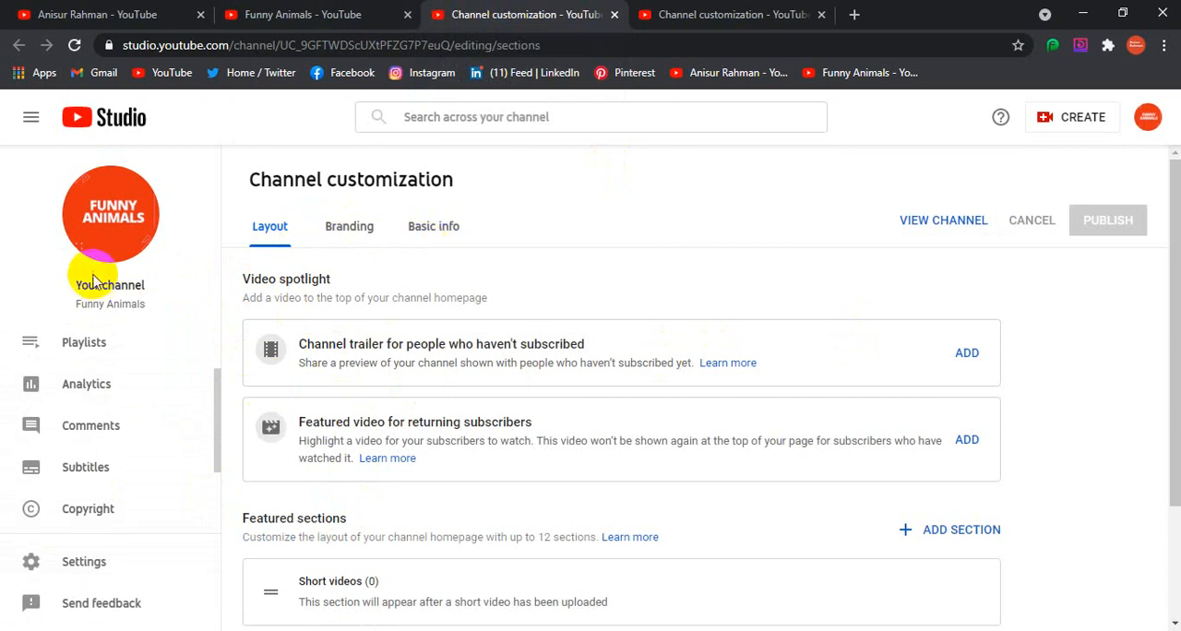
scroll(572, 429, "down", 2)
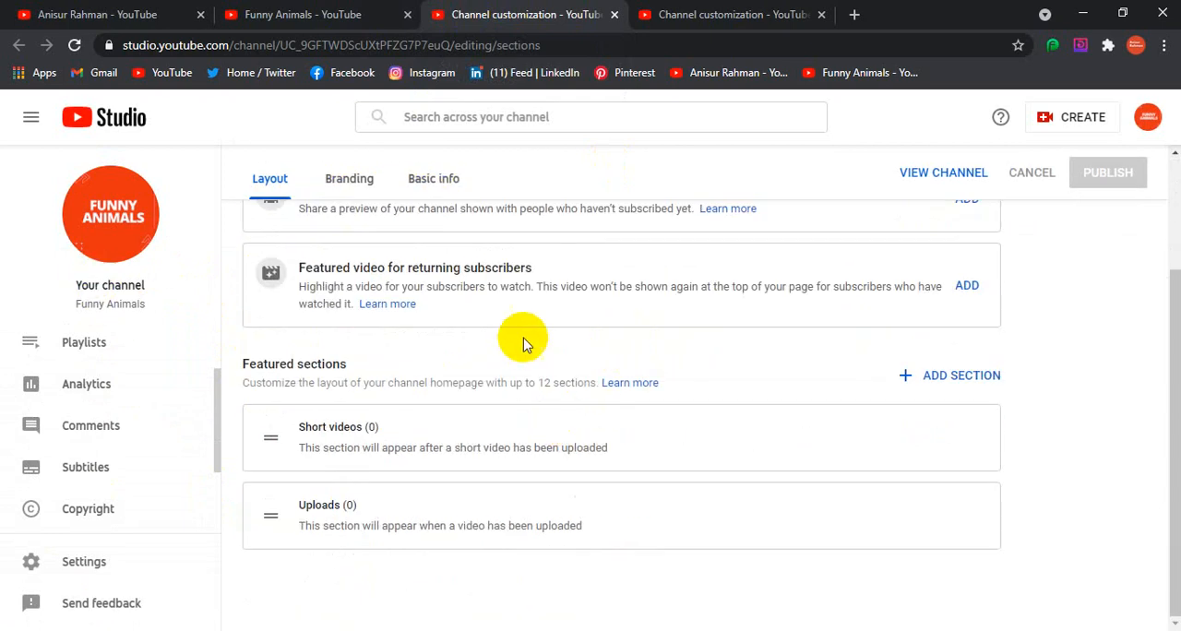
scroll(430, 343, "up", 2)
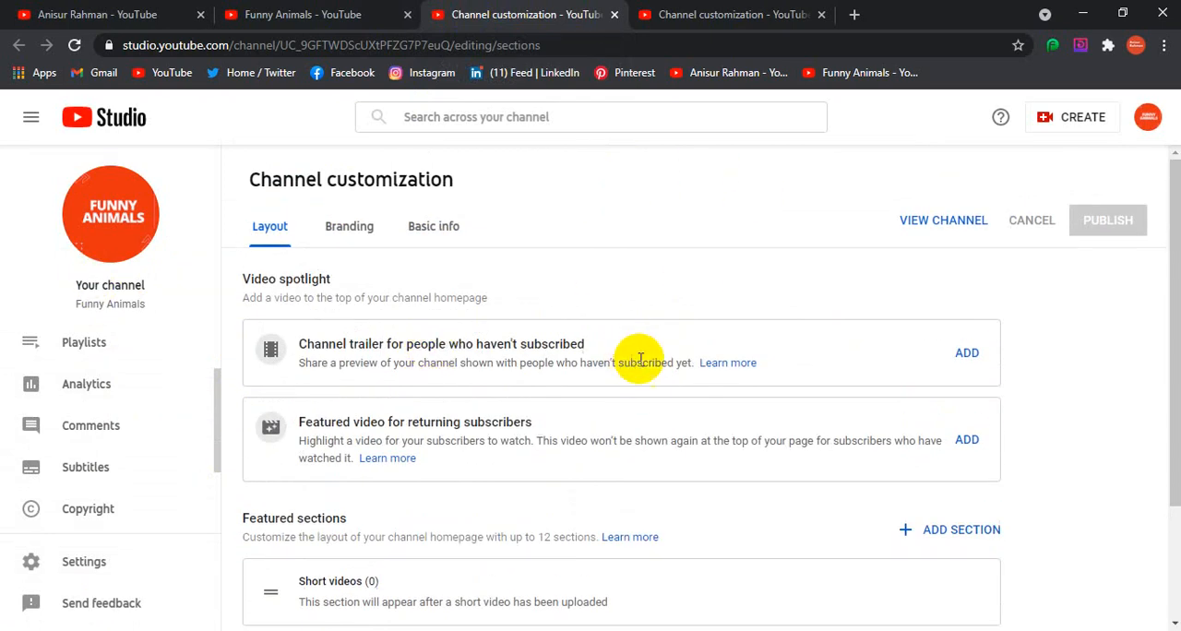
Review the channel's branding settings for the profile picture, banner image and video watermark
left_click(345, 225)
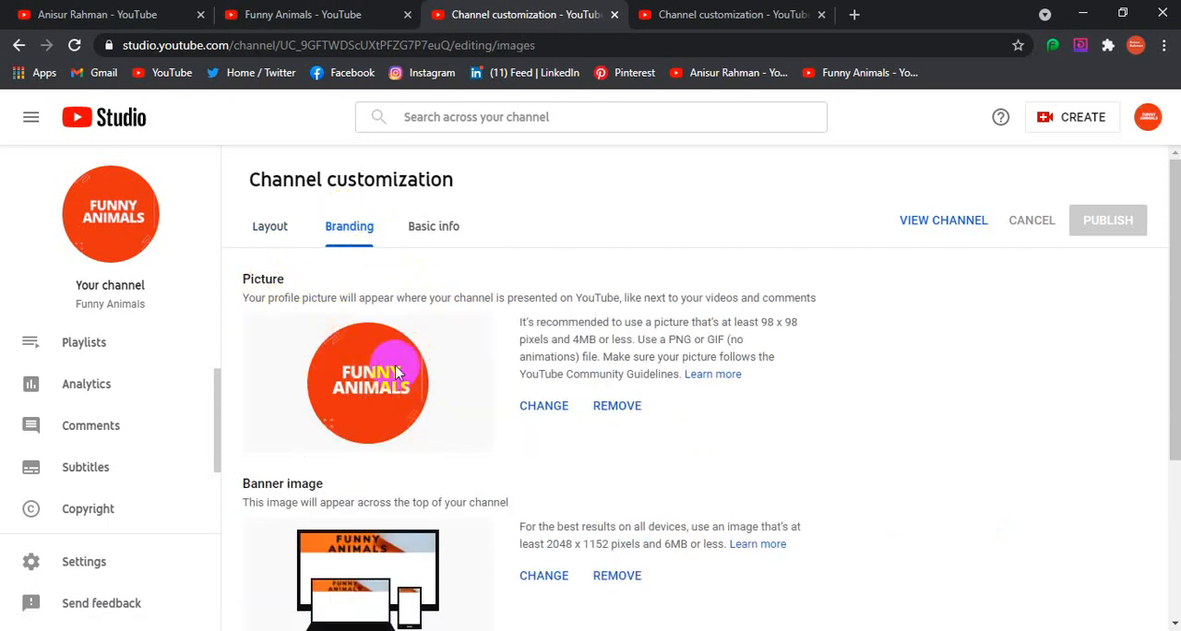
scroll(394, 369, "down", 1)
scroll(403, 493, "down", 2)
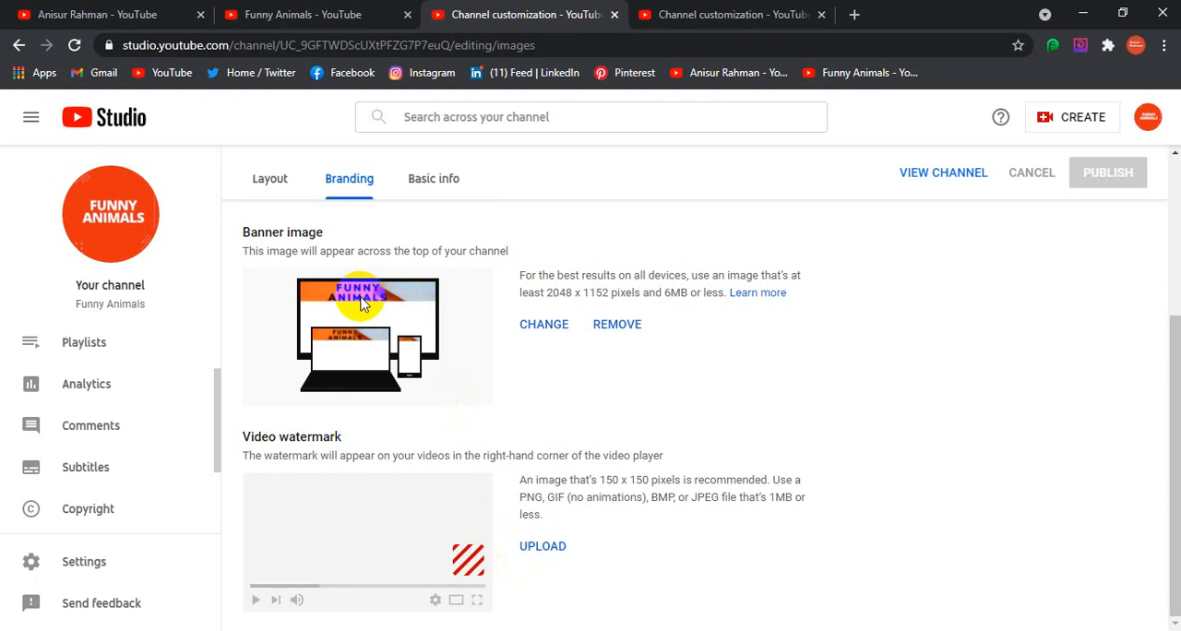
scroll(375, 427, "up", 3)
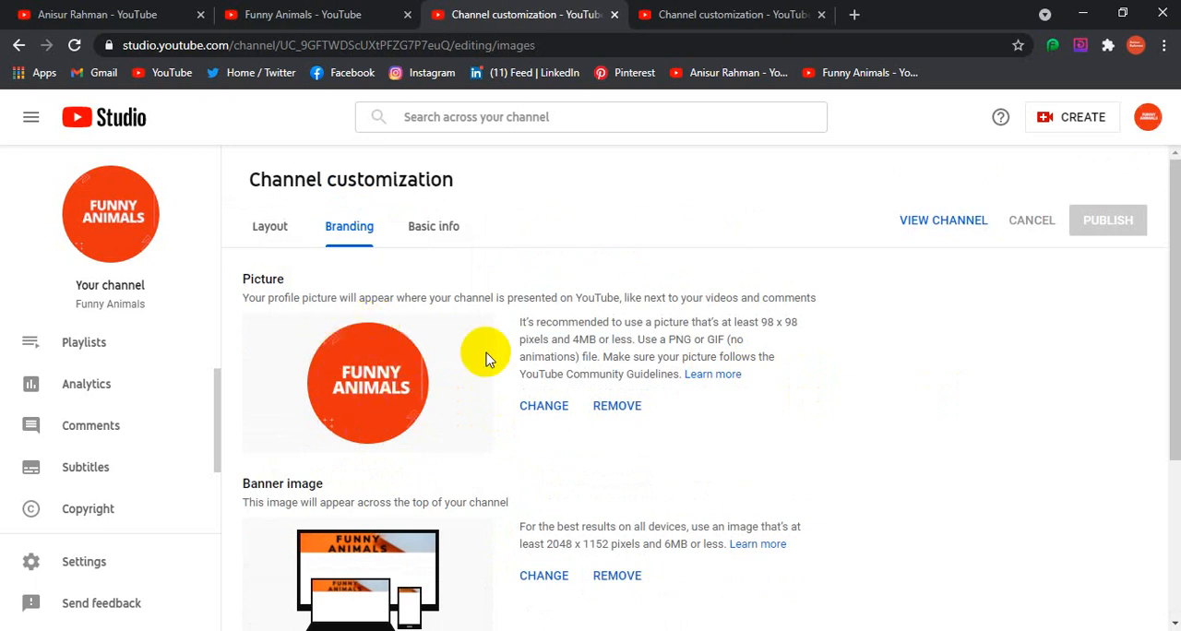
scroll(374, 395, "down", 2)
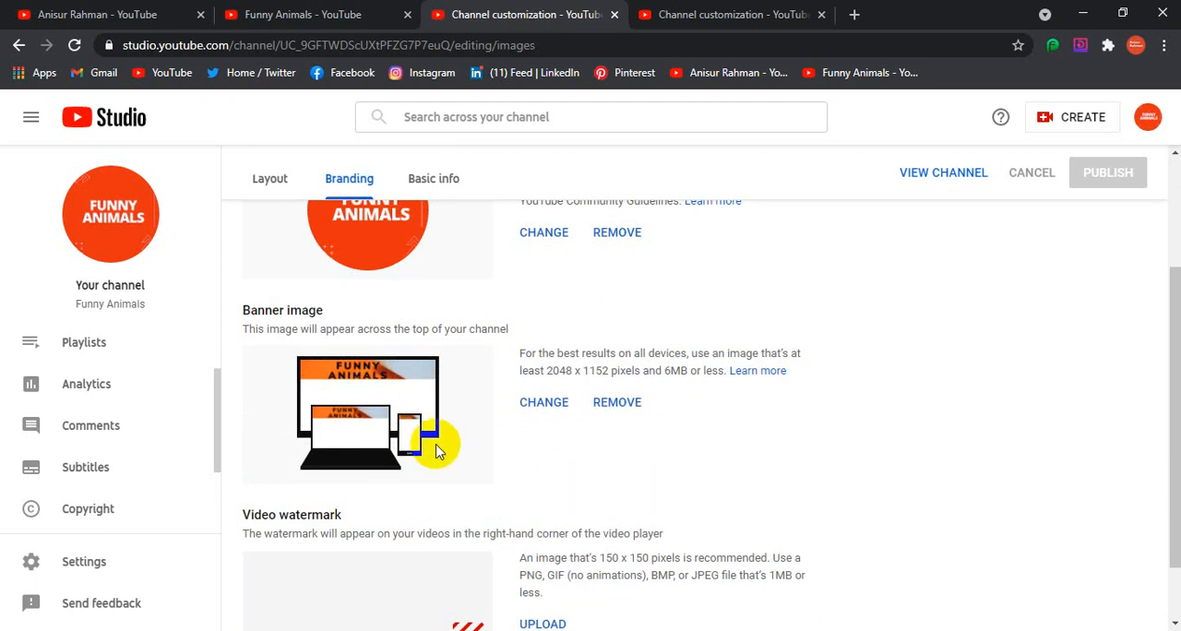
scroll(438, 450, "down", 1)
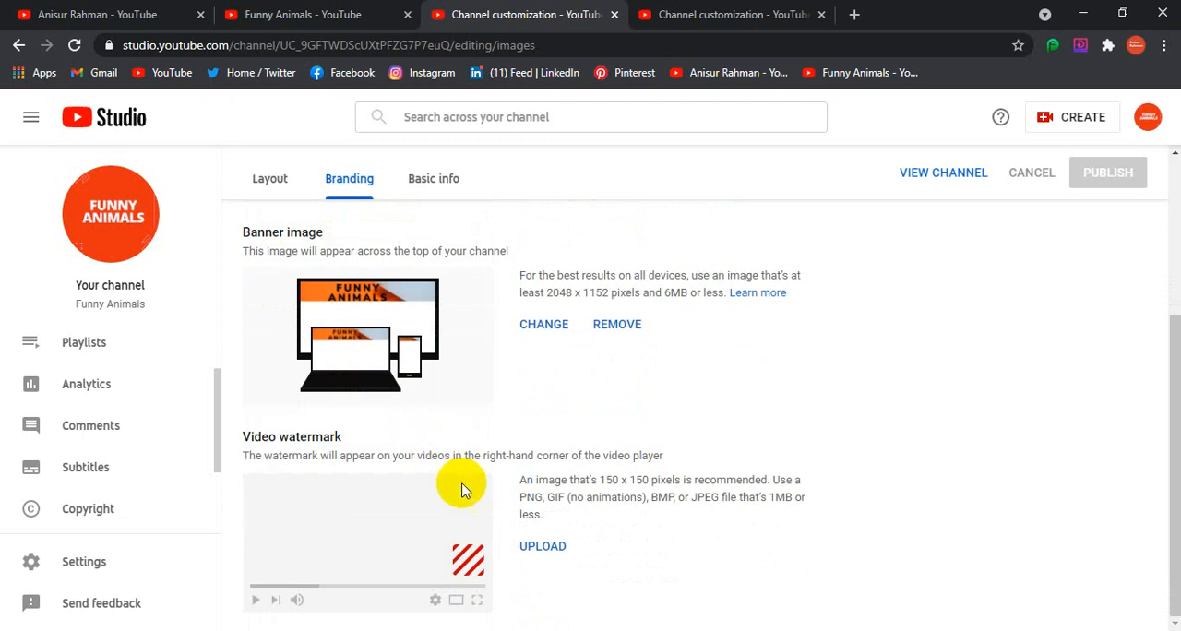
scroll(491, 541, "up", 3)
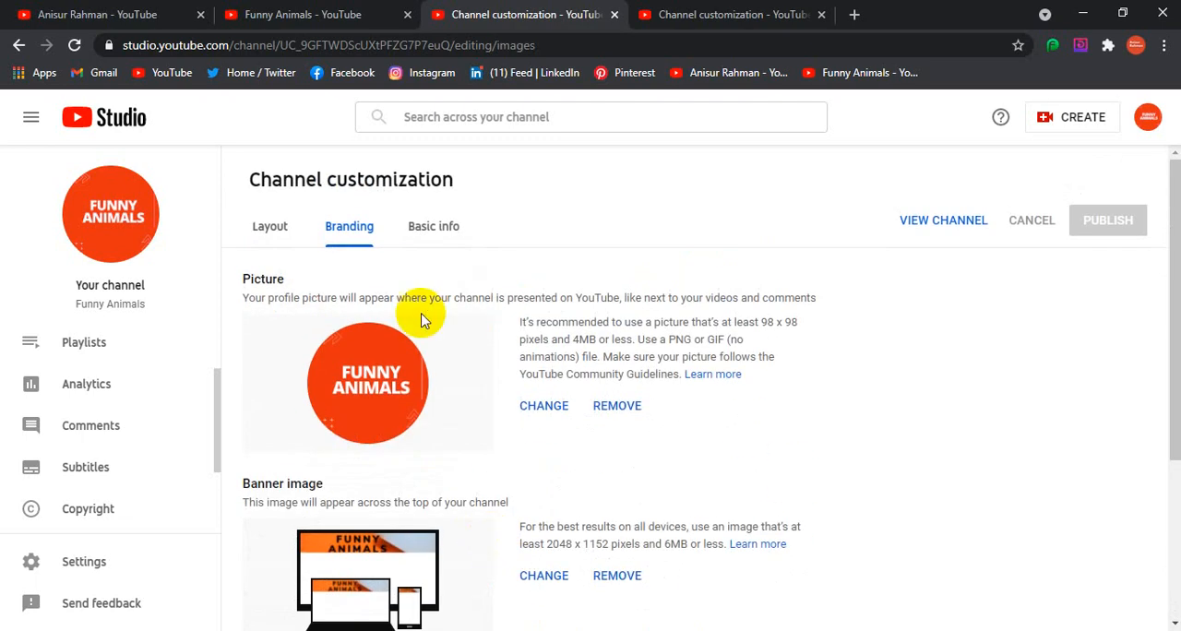
Open the channel's basic info and review the description text
left_click(436, 230)
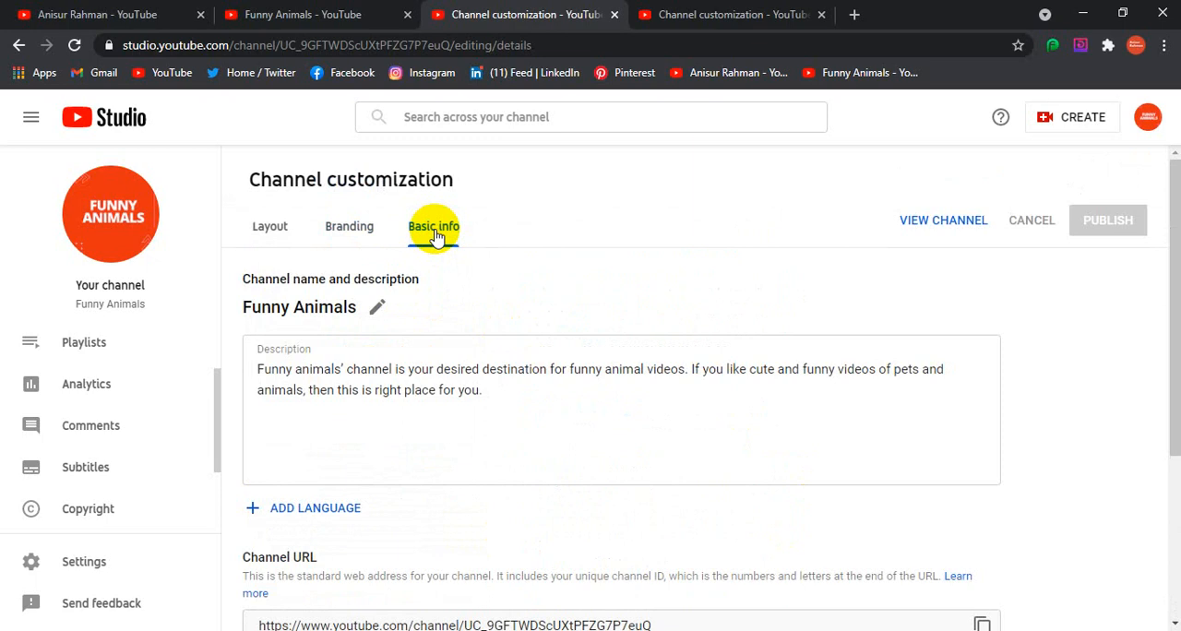
left_click(446, 449)
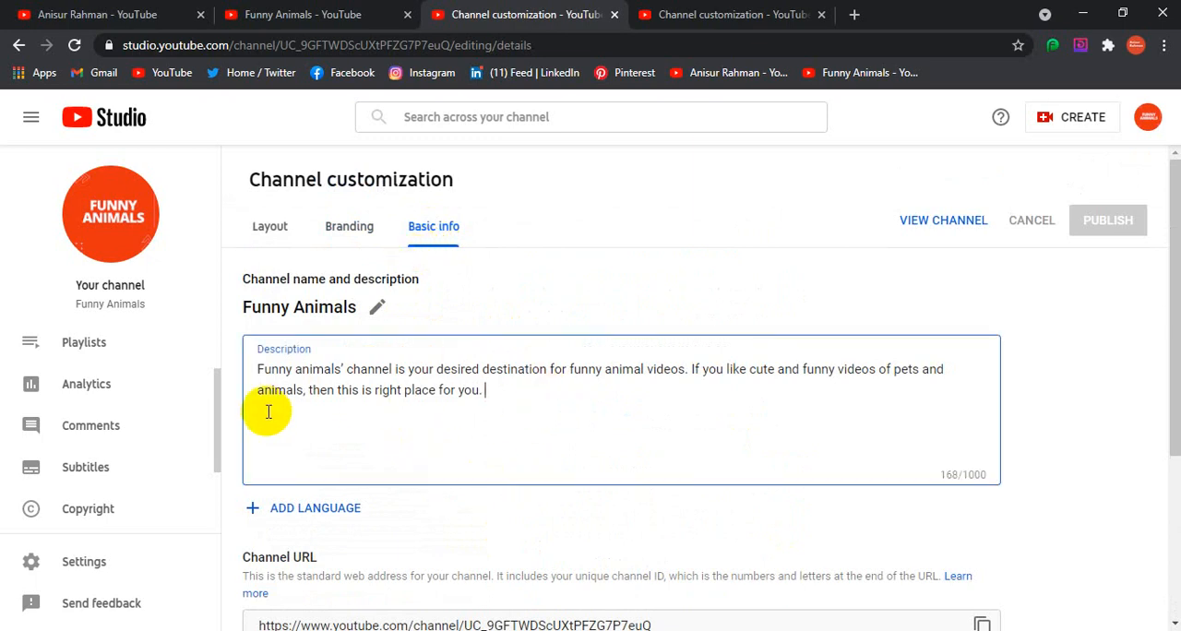
left_click_drag(259, 369, 576, 406)
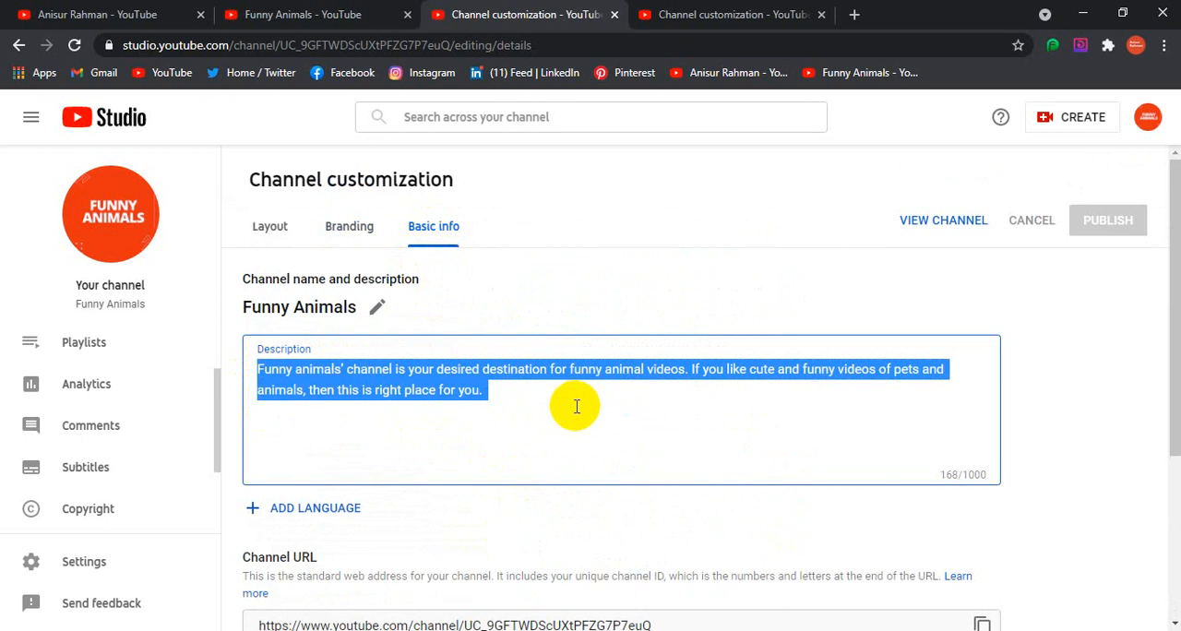
left_click(591, 451)
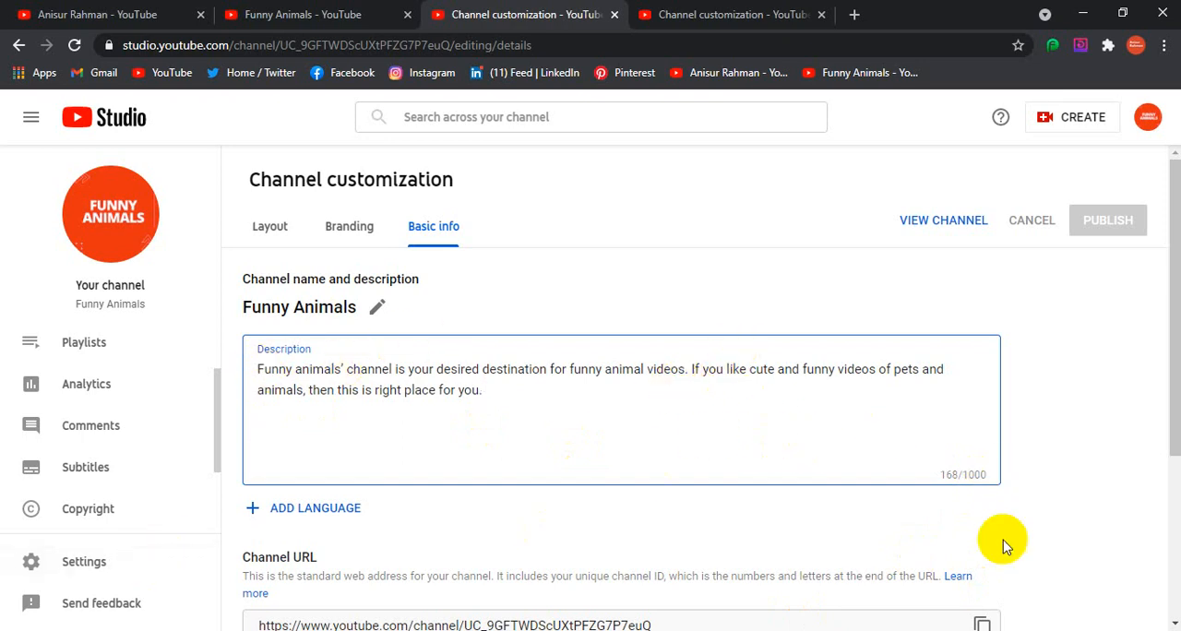
key("ctrl+a")
left_click(747, 438)
left_click(498, 397)
Add a blank link entry to the channel's Links section
scroll(532, 436, "down", 2)
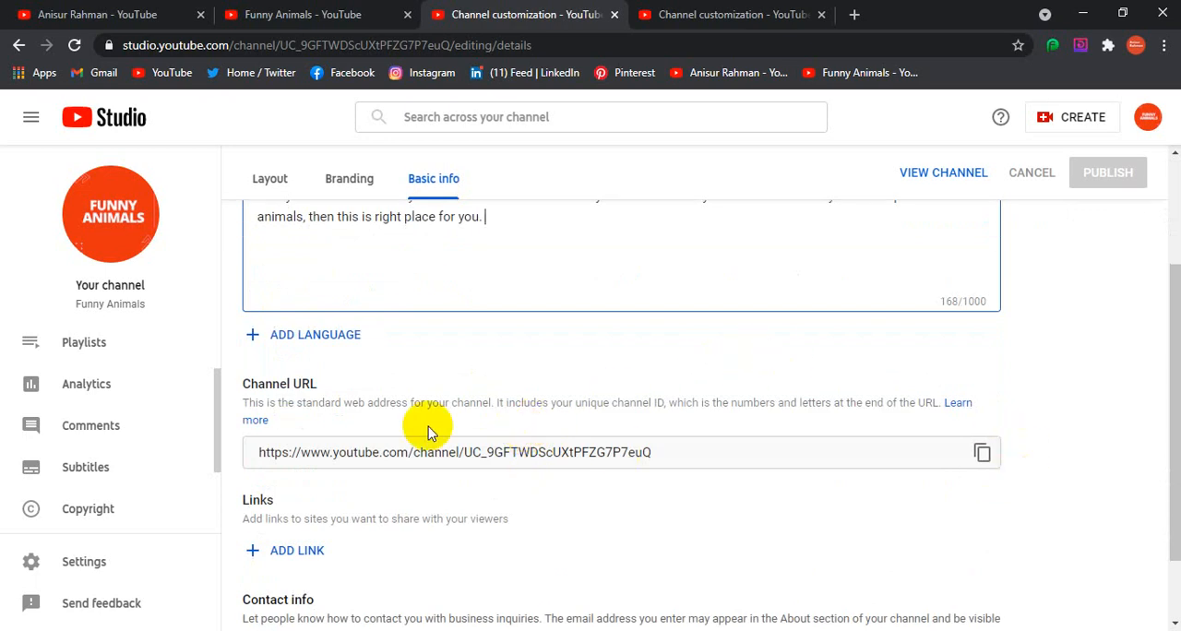
scroll(428, 428, "down", 1)
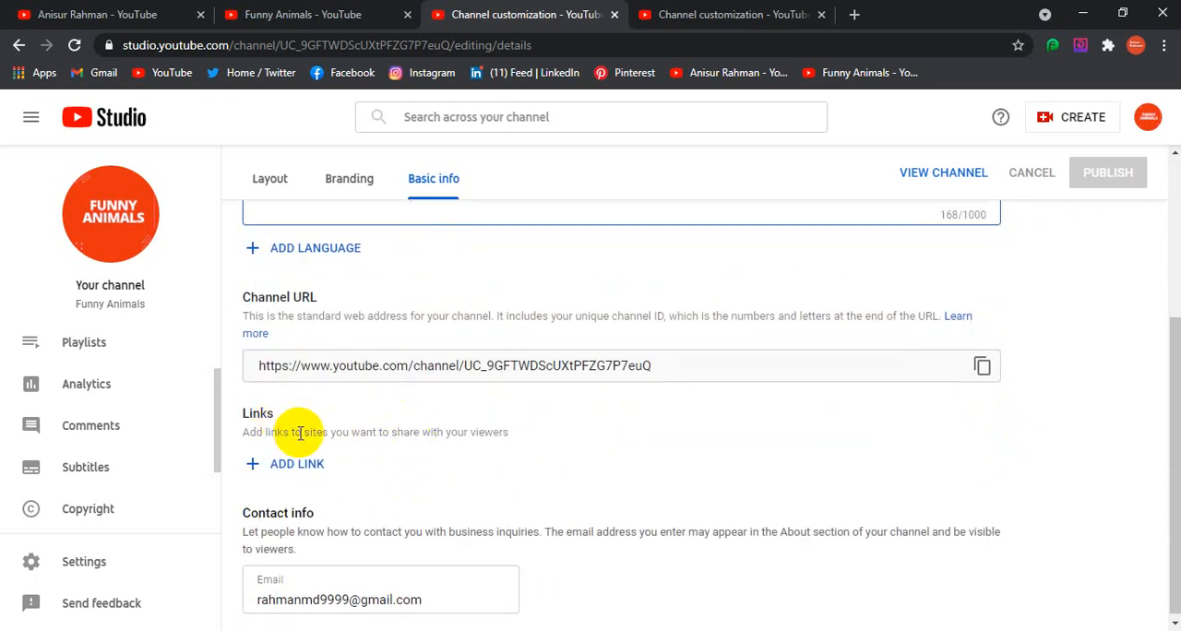
left_click(293, 463)
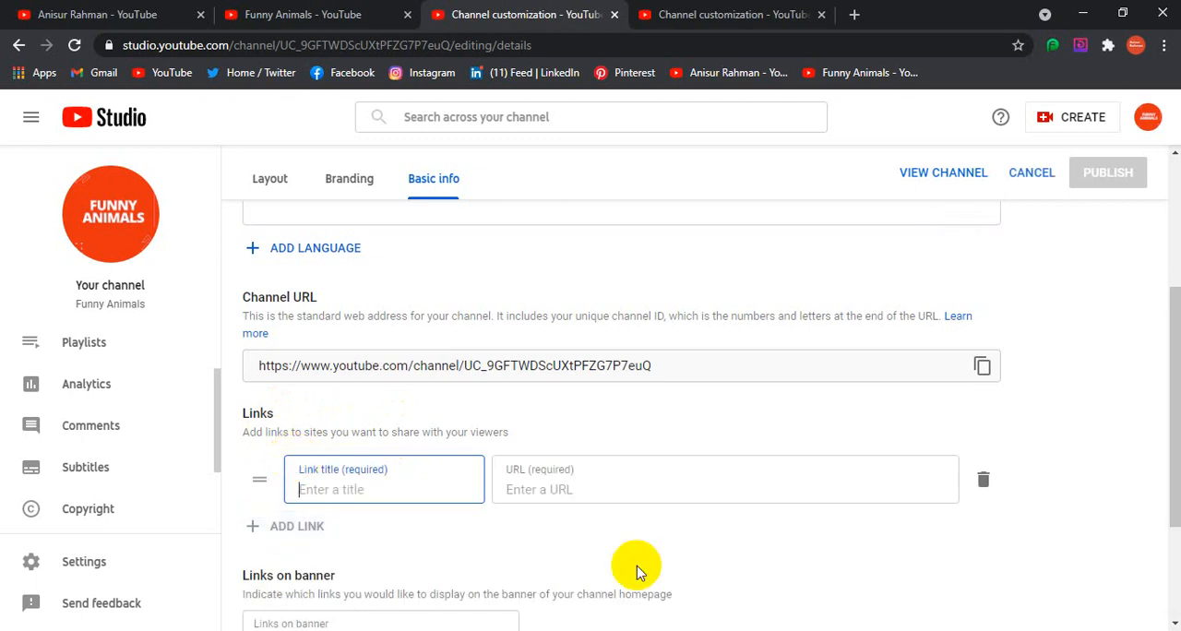
Look at the social links on the Fiverr Tips & Tricks channel's banner and return to the Funny Animals channel customization
scroll(626, 415, "up", 3)
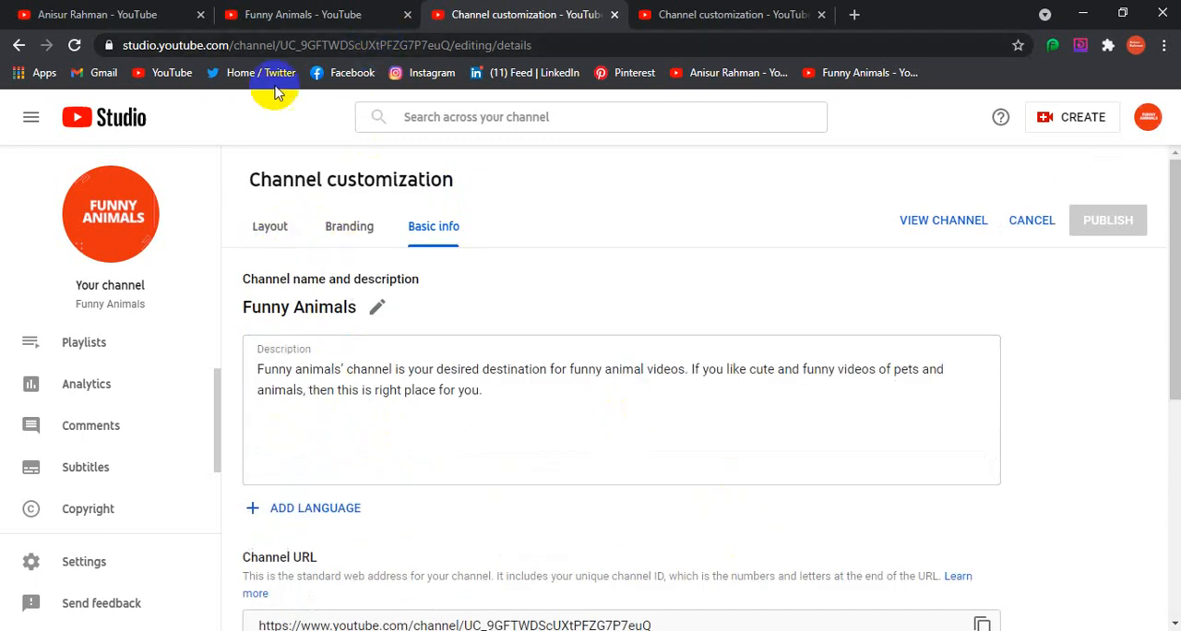
left_click(59, 13)
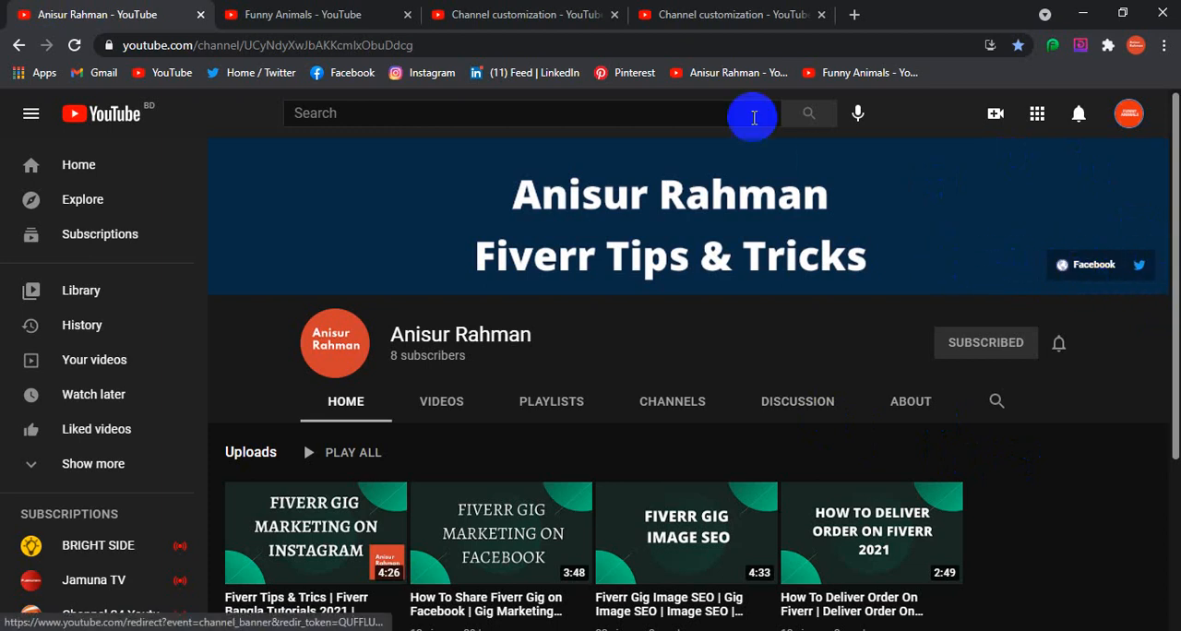
left_click(333, 15)
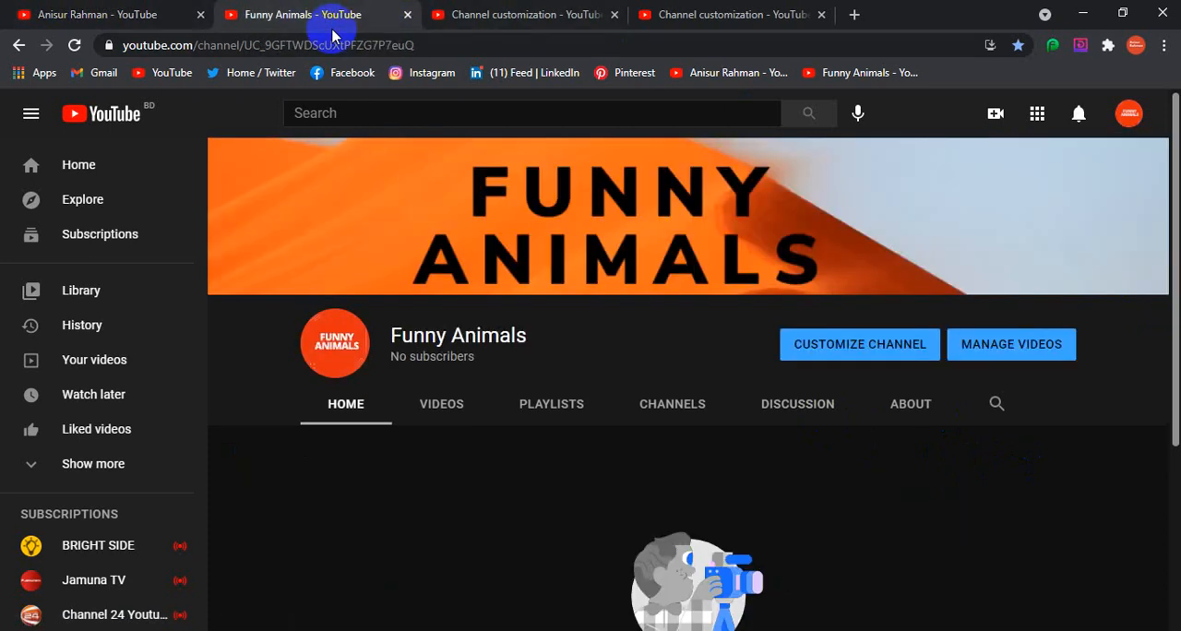
left_click(480, 11)
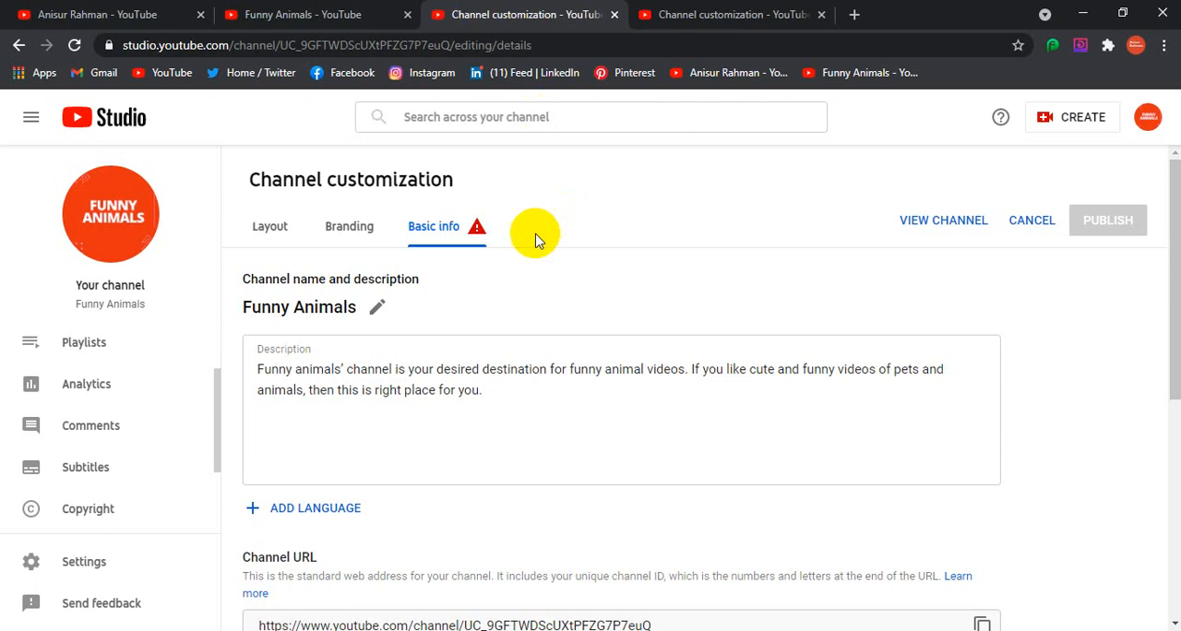
Examine the link entry fields, the choices for links on the banner and the contact email field
scroll(479, 406, "down", 4)
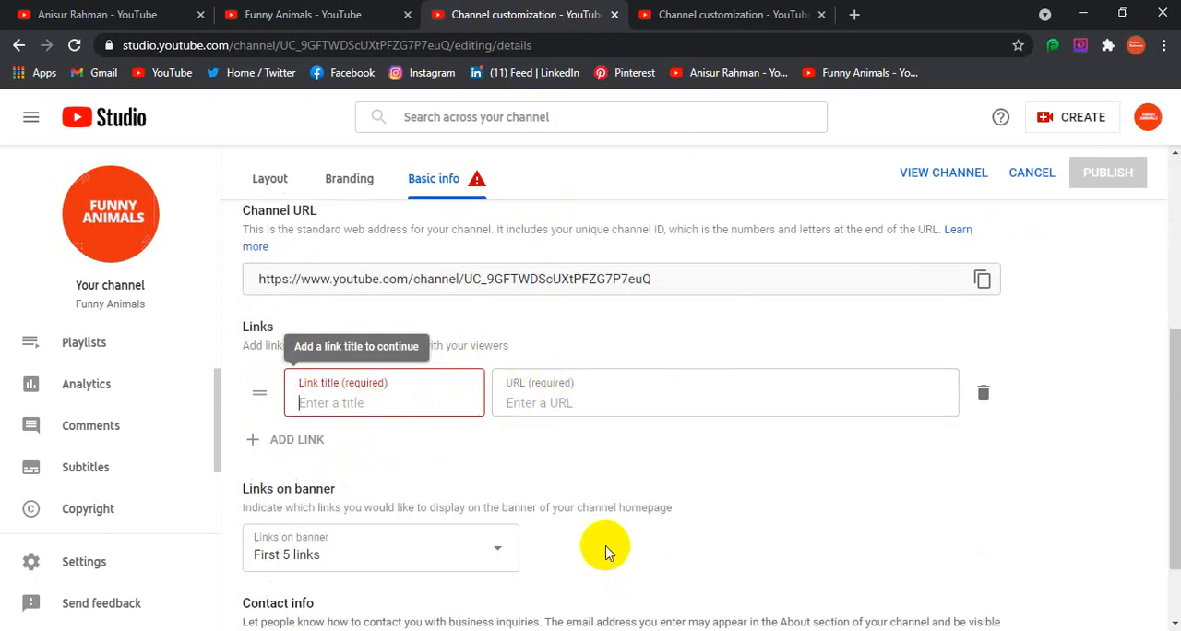
left_click(289, 448)
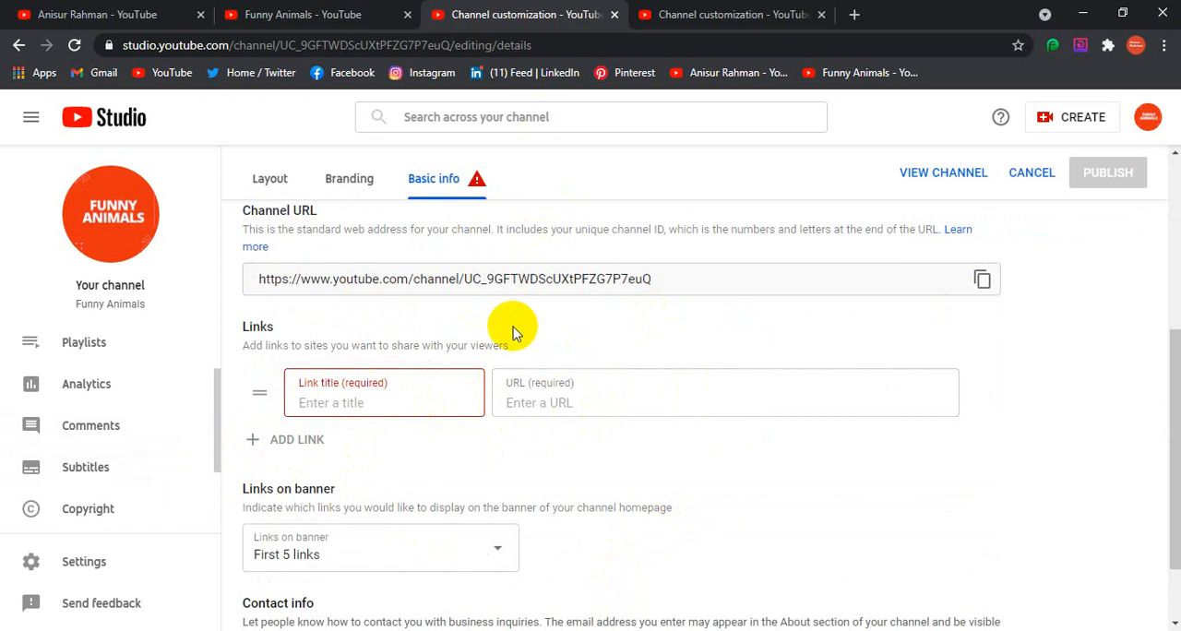
scroll(424, 397, "down", 1)
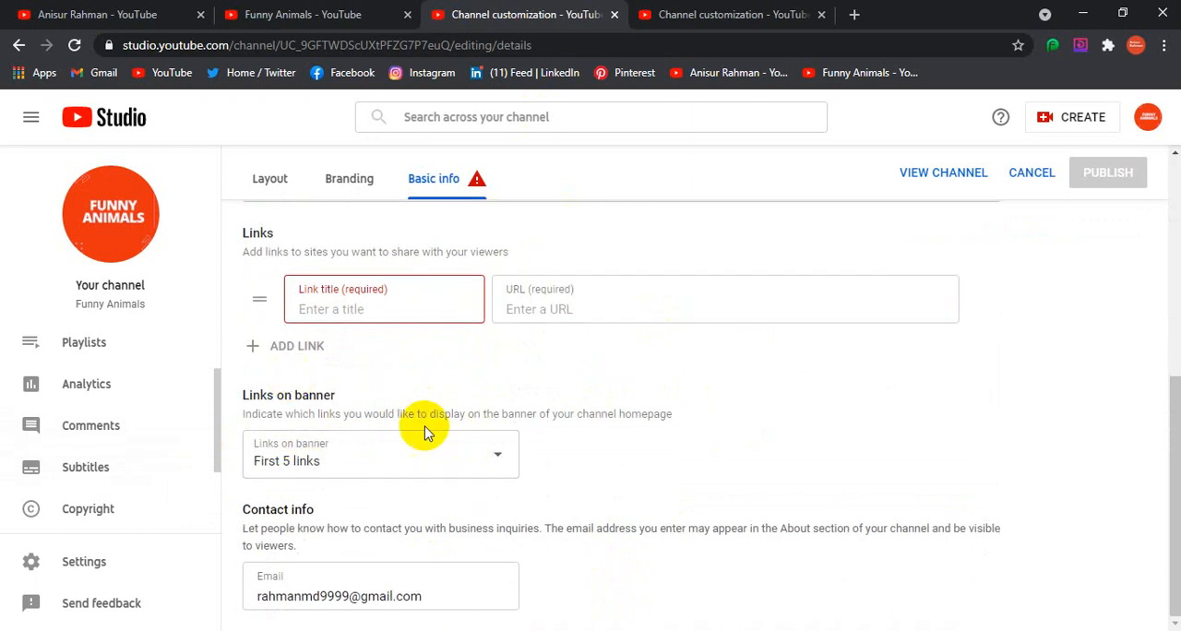
left_click(489, 456)
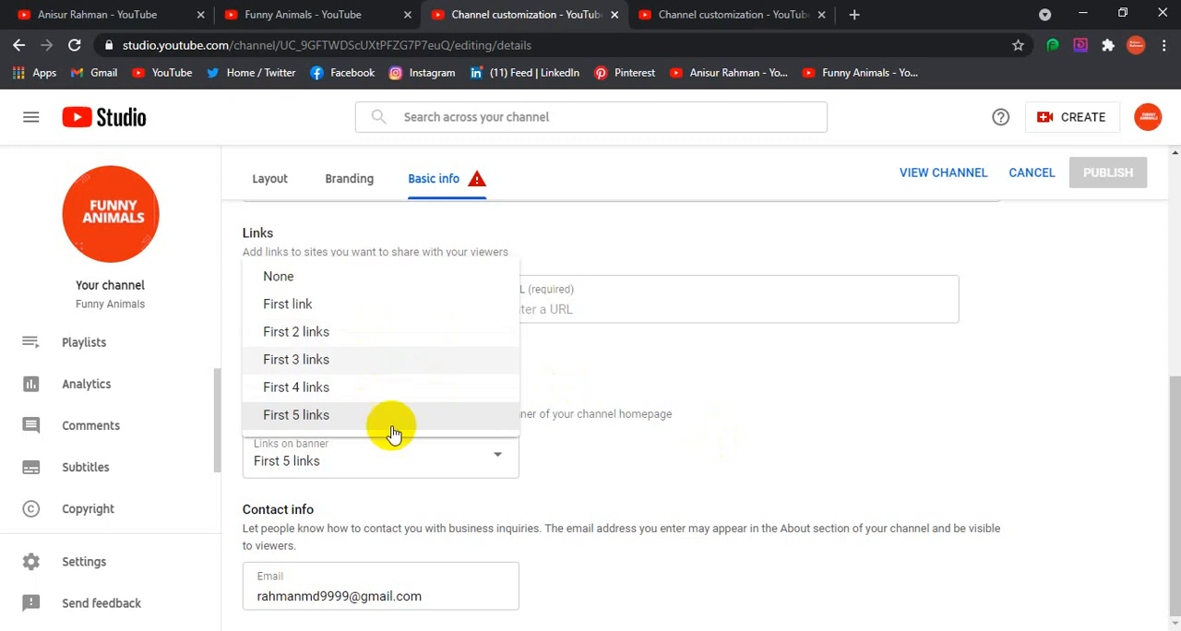
left_click(601, 360)
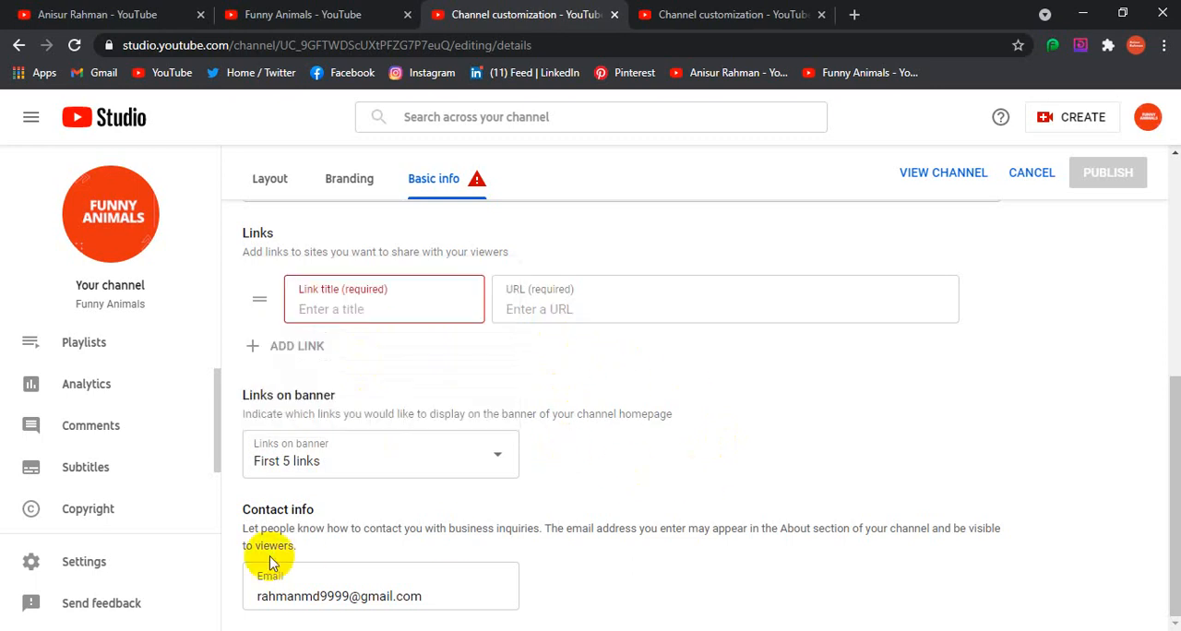
left_click(452, 590)
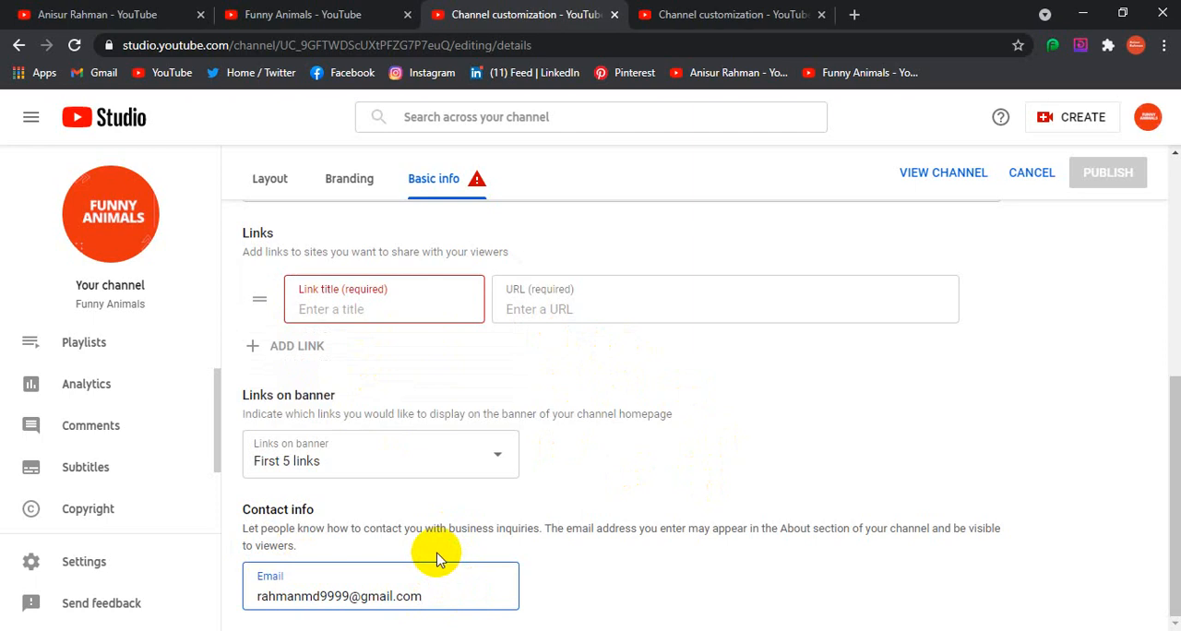
Revisit the branding and layout settings, and return to the channel URL and links in the basic info
scroll(468, 493, "up", 2)
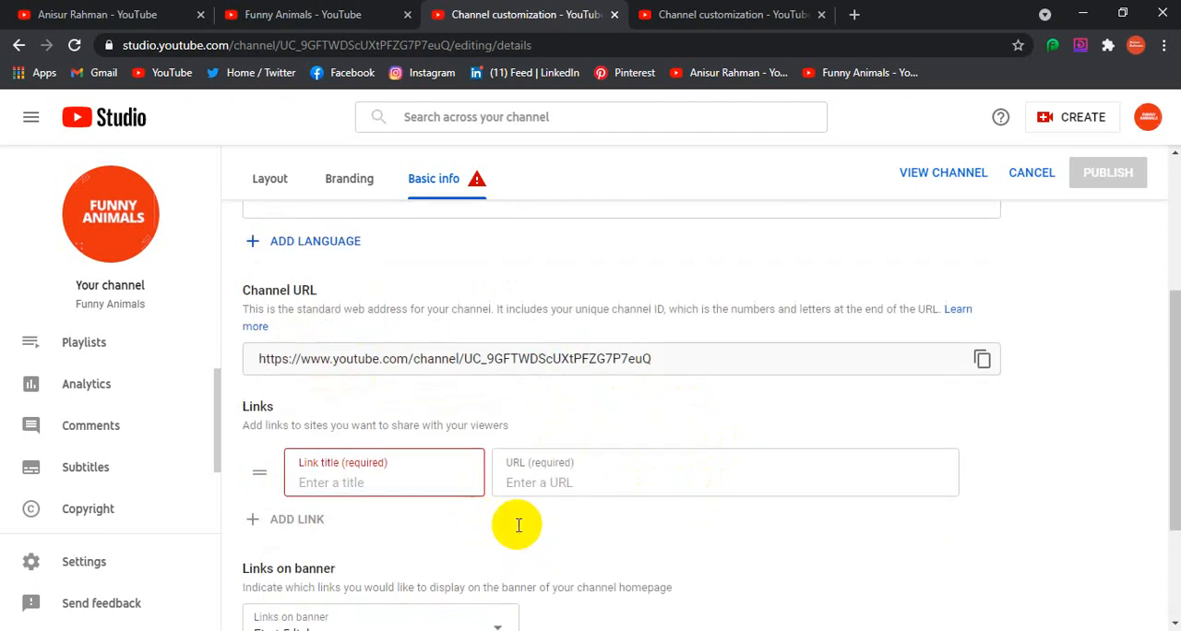
scroll(498, 489, "up", 4)
left_click(358, 229)
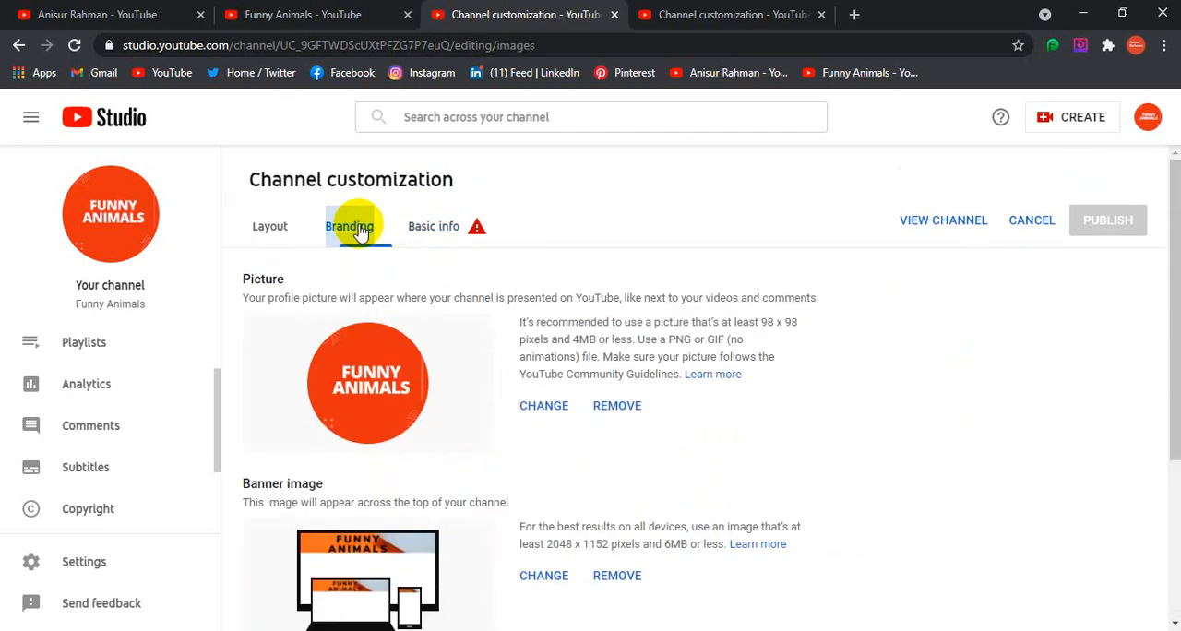
left_click(260, 227)
left_click(433, 230)
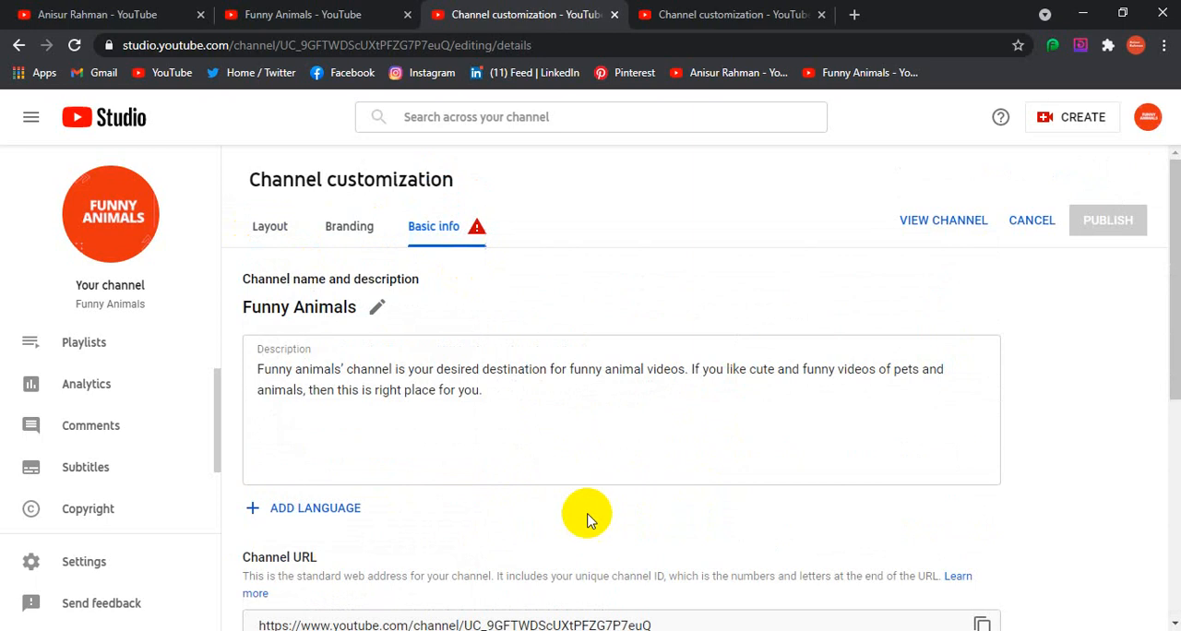
scroll(587, 519, "down", 5)
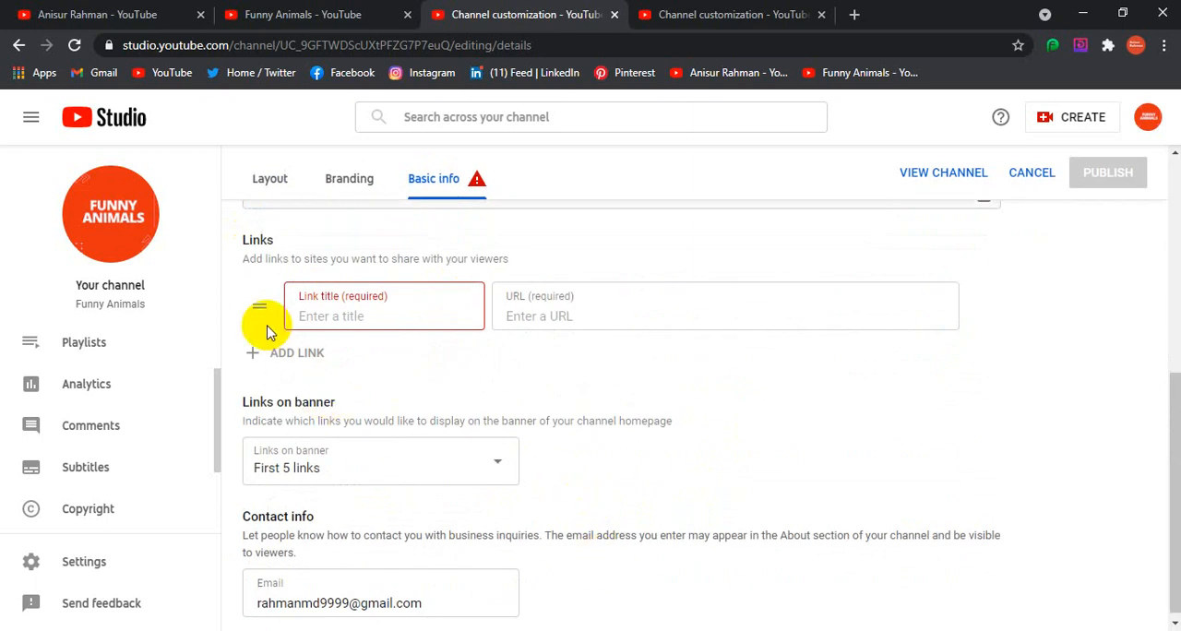
scroll(785, 504, "up", 3)
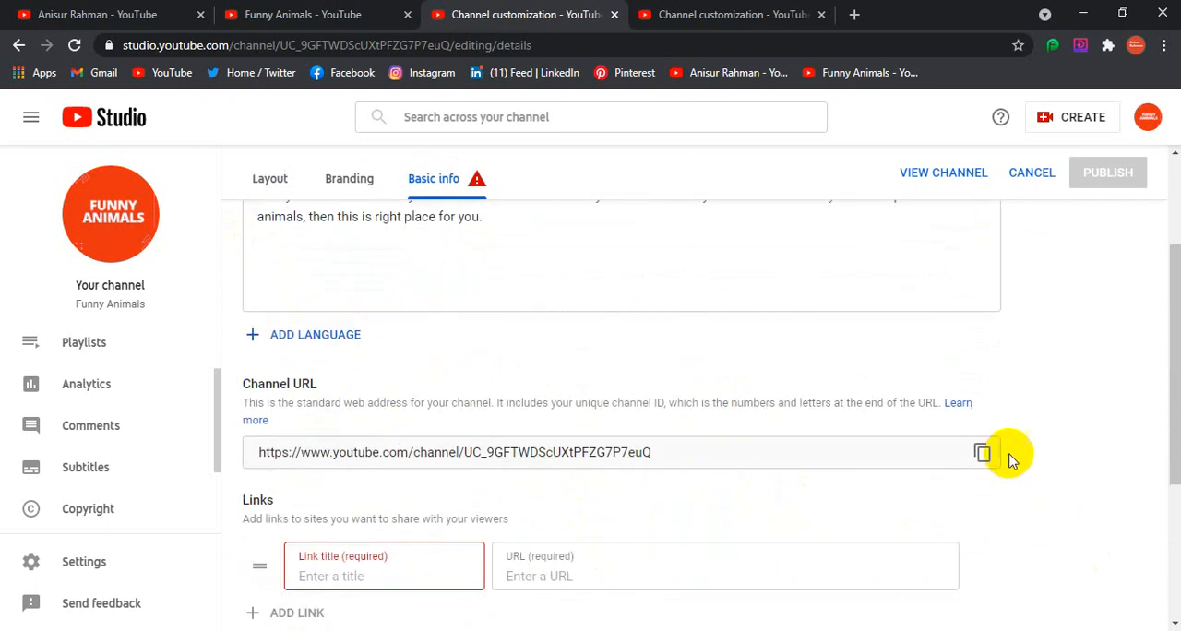
Remove the blank link entry from the channel's Links section
scroll(986, 374, "down", 2)
left_click(982, 392)
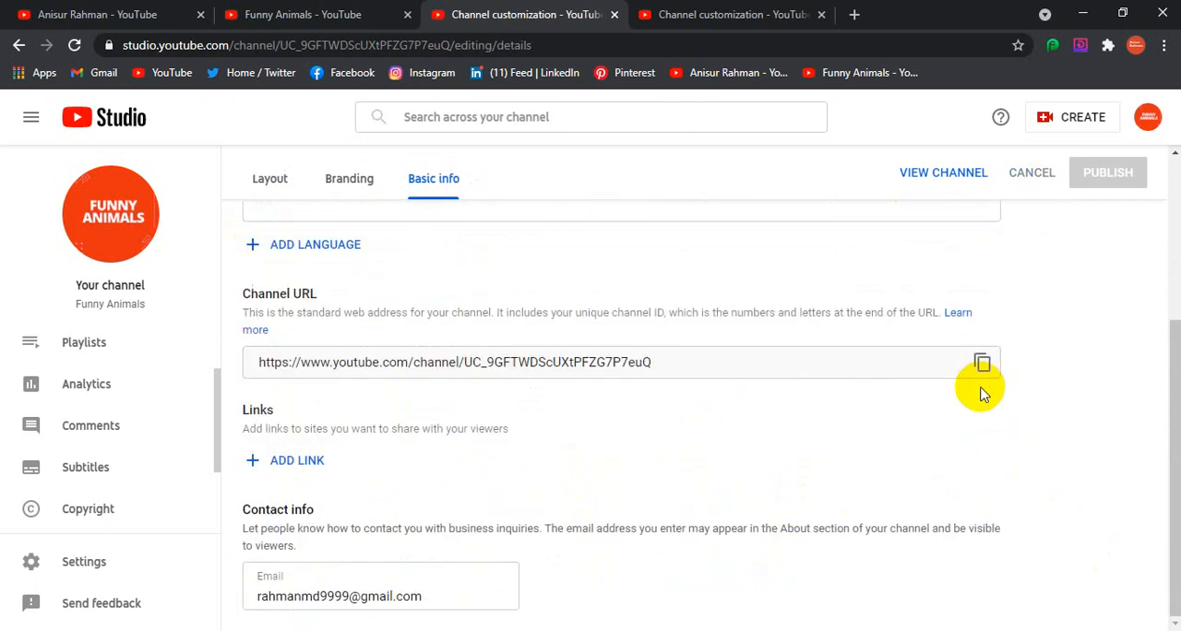
Look through the channel's layout, branding and basic info settings again, including the channel URL, links and contact info
scroll(600, 434, "up", 4)
left_click(272, 230)
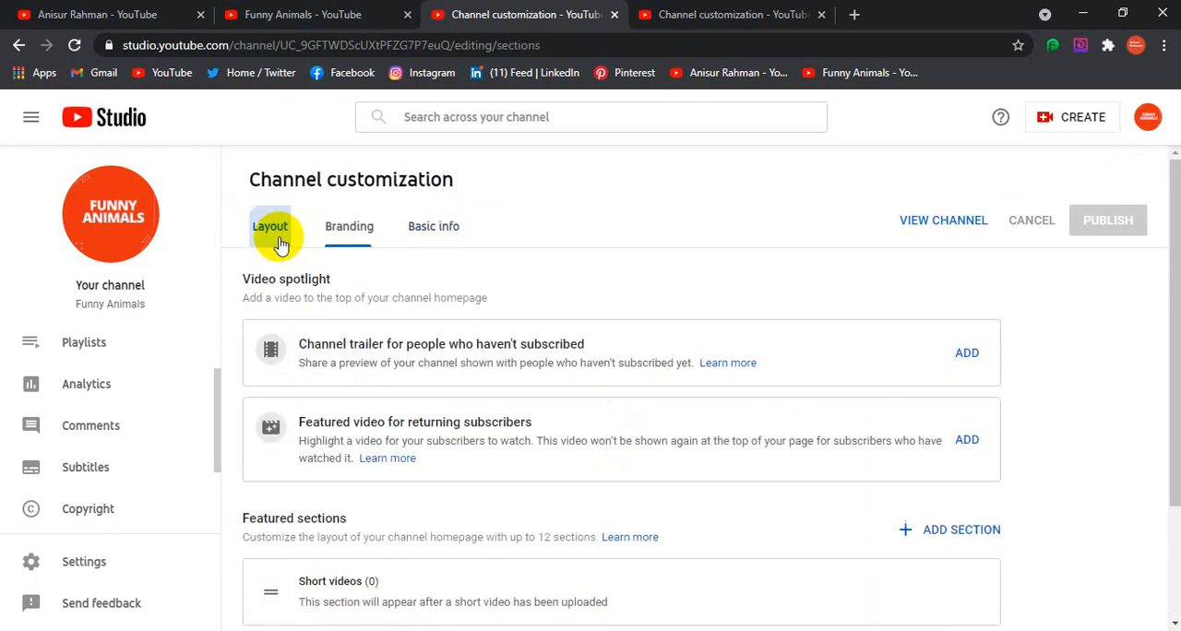
left_click(328, 229)
left_click(434, 228)
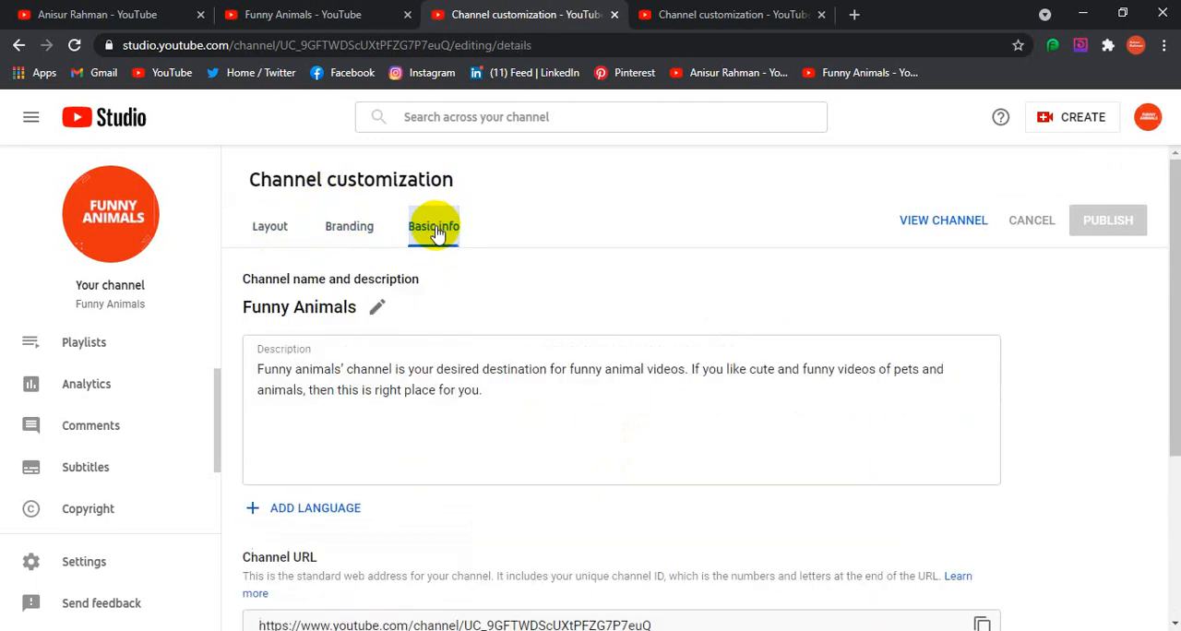
scroll(770, 317, "down", 3)
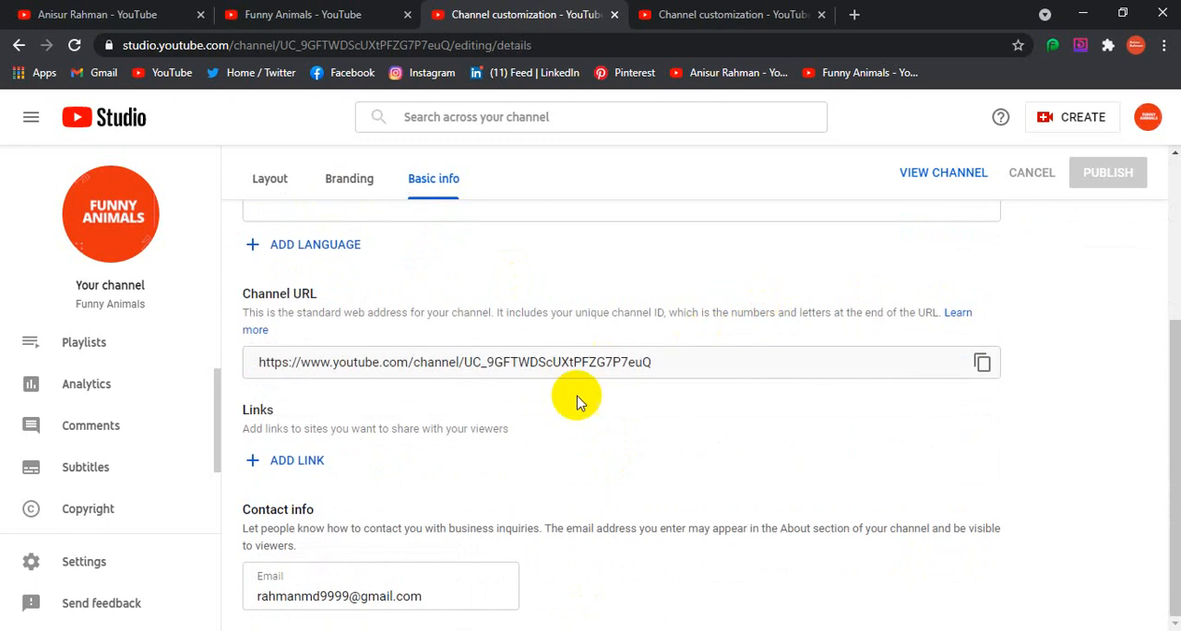
left_click(373, 181)
left_click(452, 185)
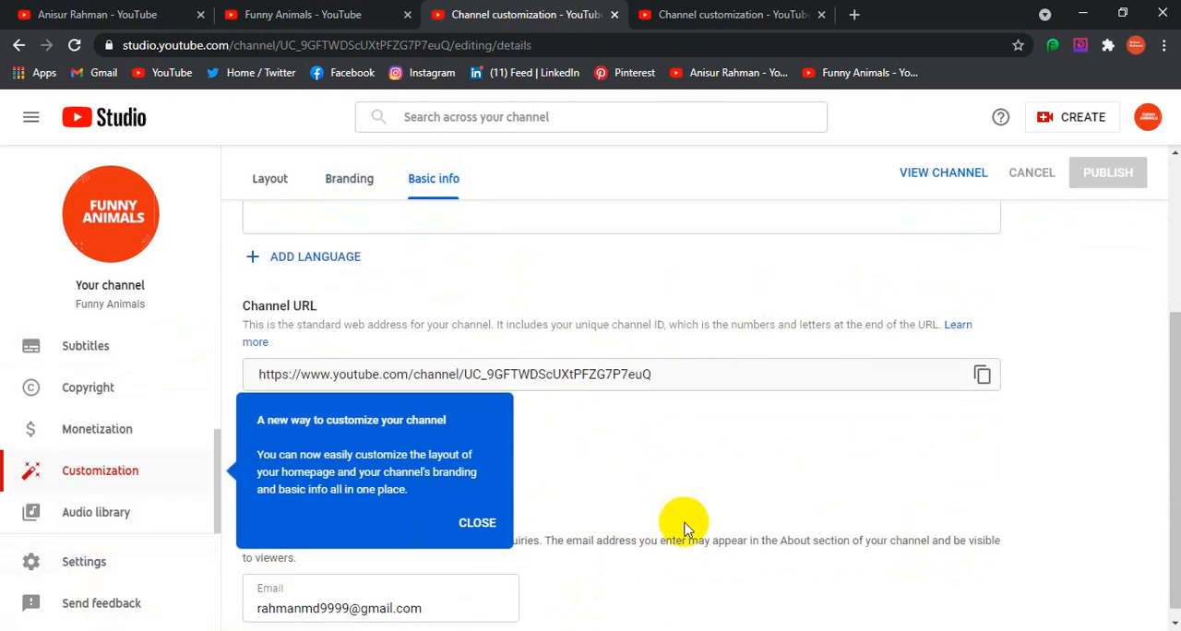
Dismiss the customization hint and open the upload defaults in the channel settings
left_click(477, 523)
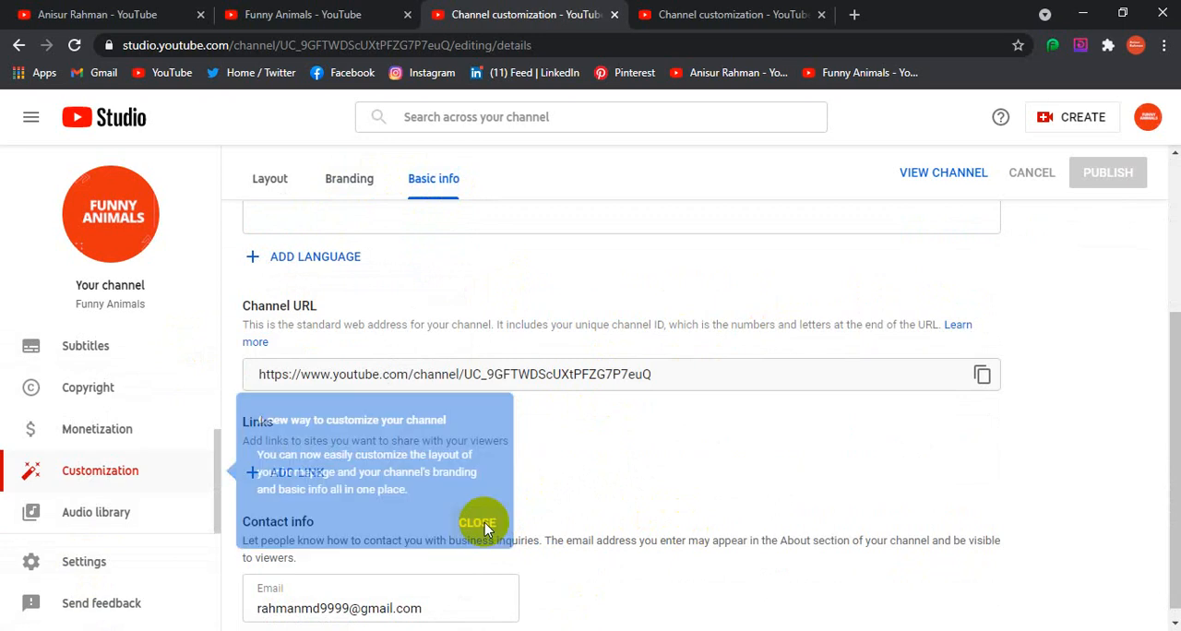
left_click(90, 567)
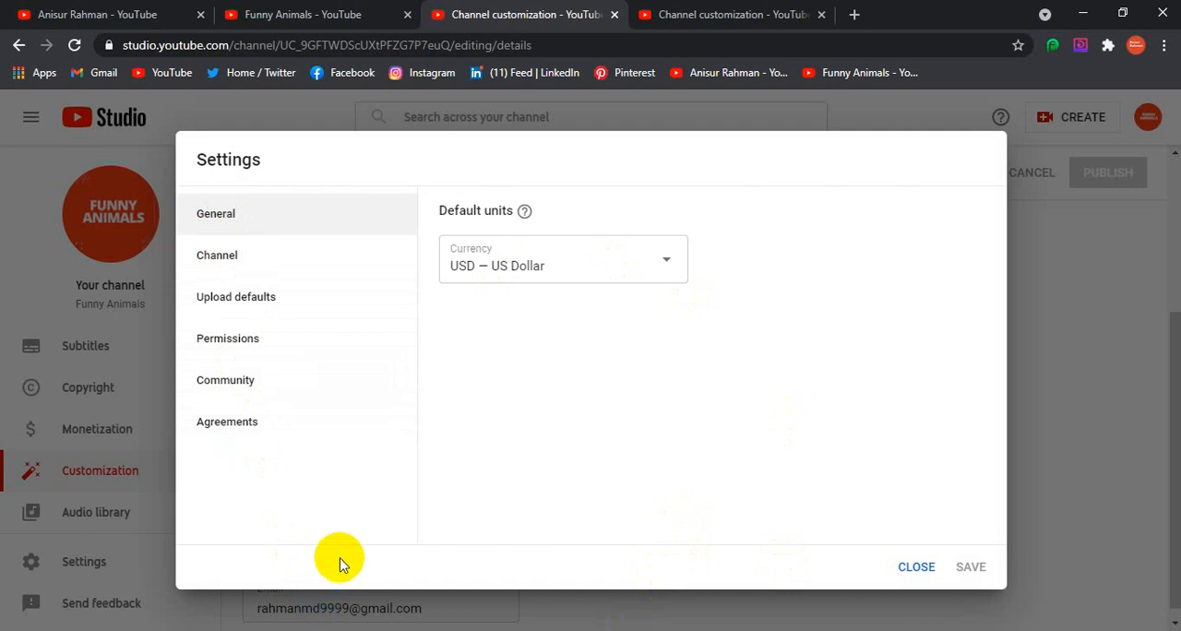
left_click(233, 307)
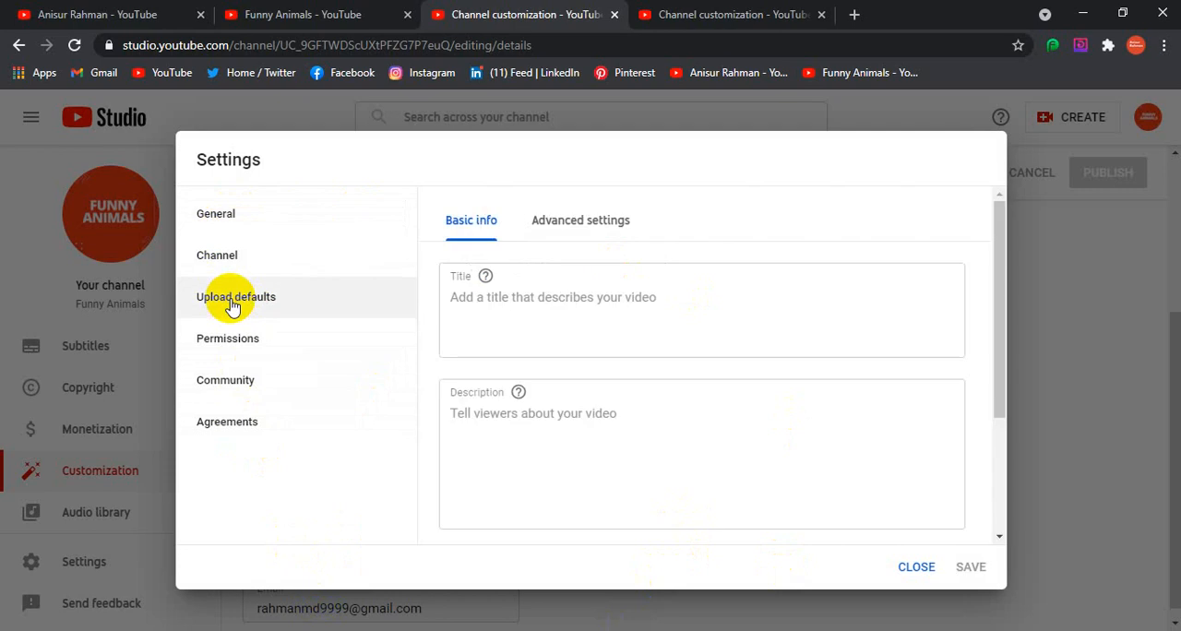
Examine the default title, description, visibility and tags fields for new uploads
left_click(574, 307)
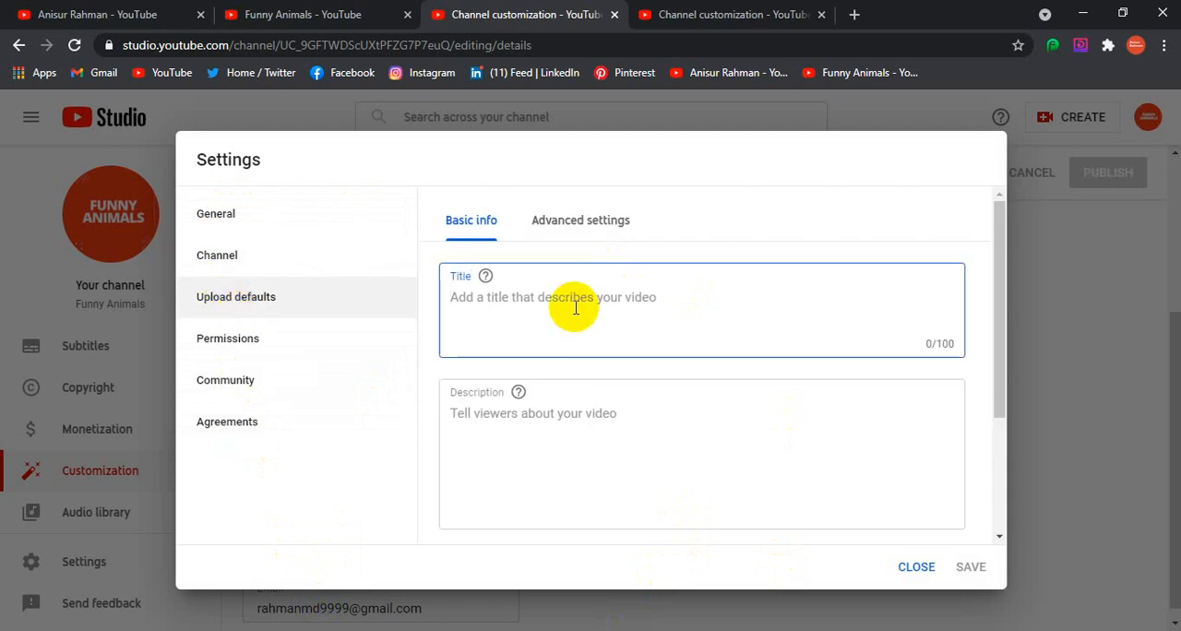
left_click(546, 419)
scroll(683, 498, "down", 2)
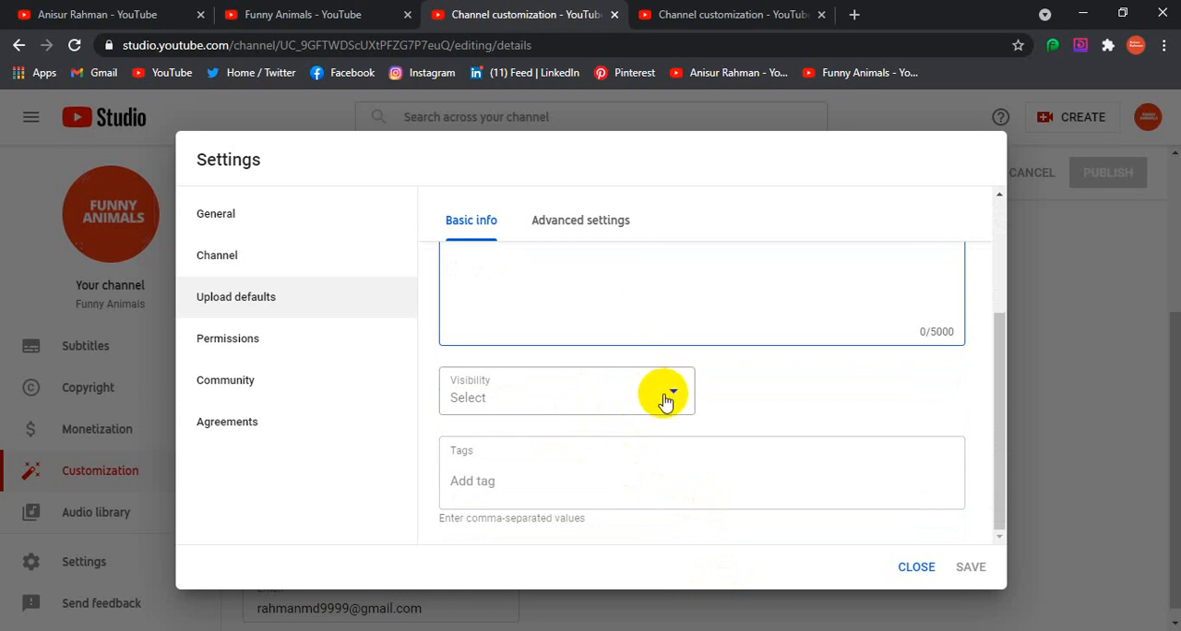
scroll(500, 395, "up", 3)
left_click(496, 319)
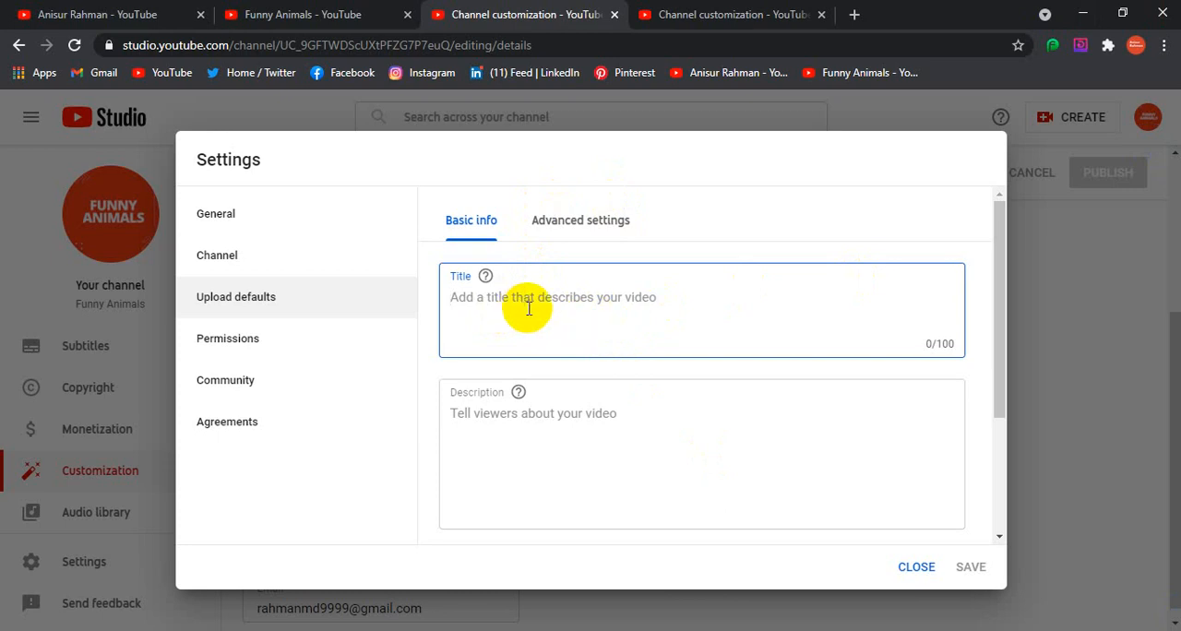
left_click(783, 466)
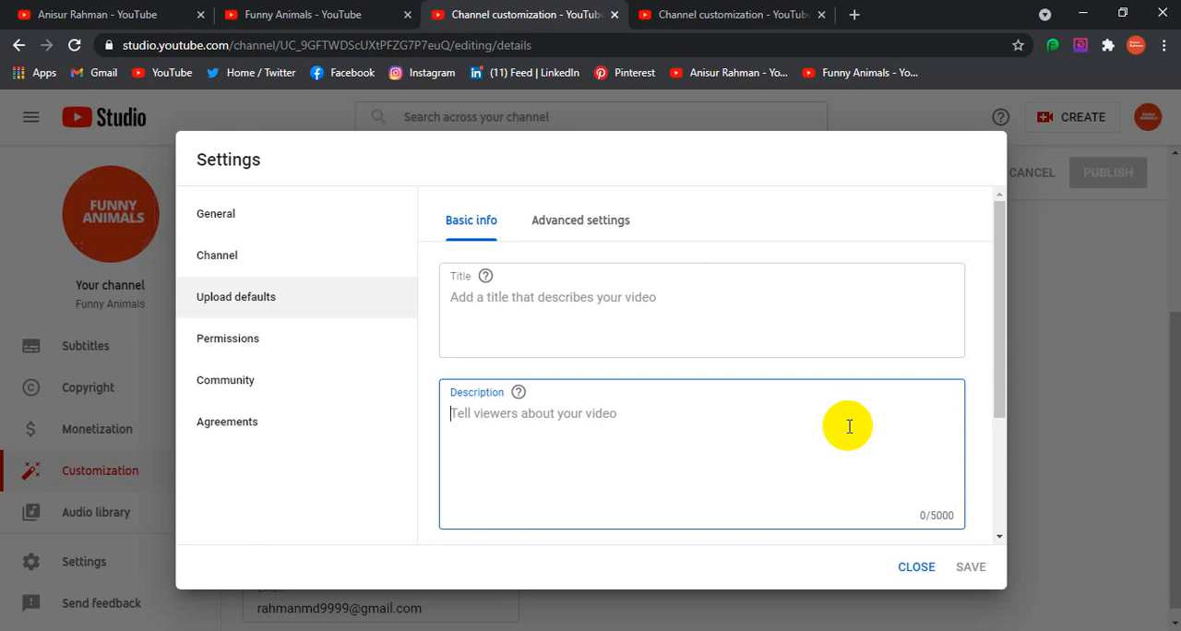
Set the default visibility for uploads to Public
scroll(803, 397, "down", 2)
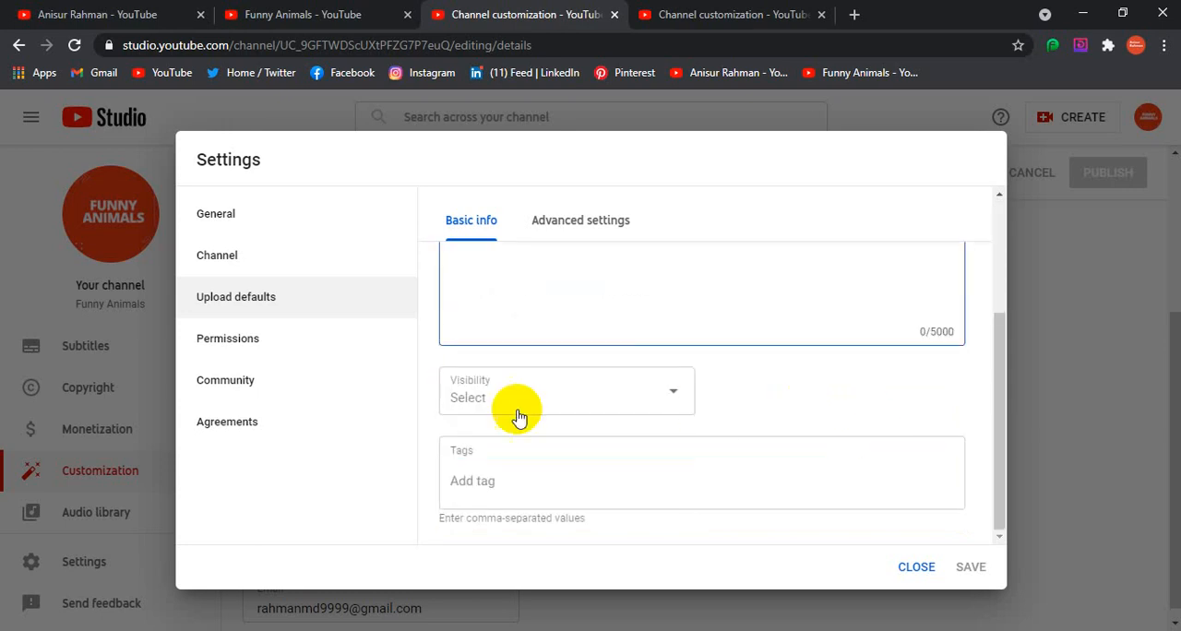
left_click(682, 395)
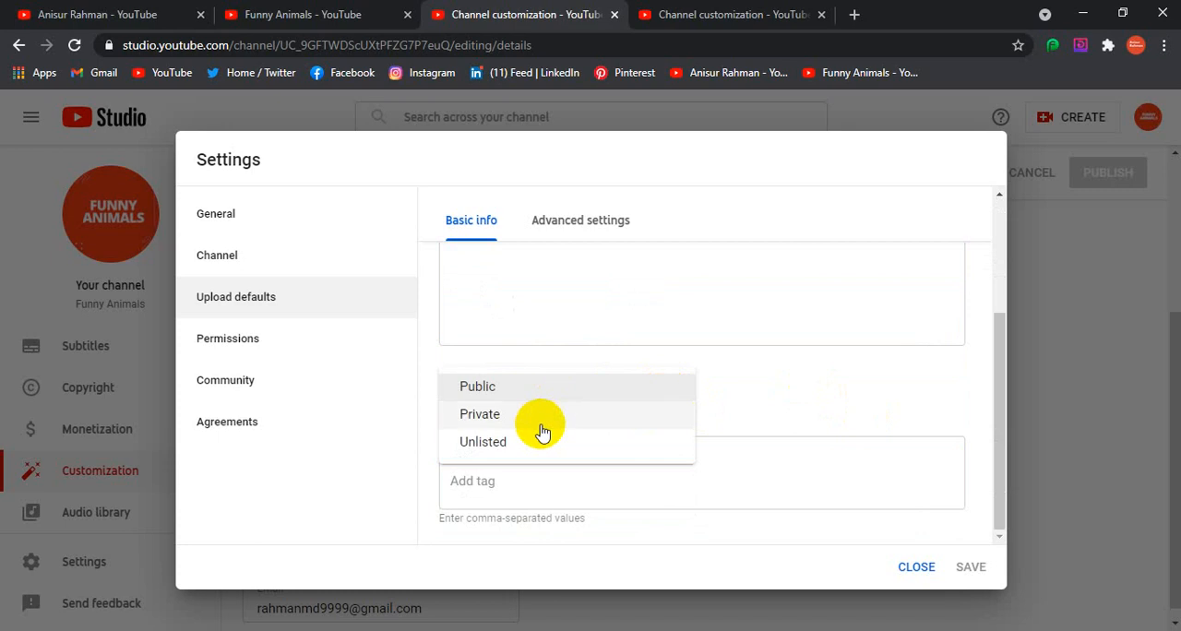
left_click(522, 395)
Review the default tags field together with the title and description fields of the upload defaults
left_click(504, 480)
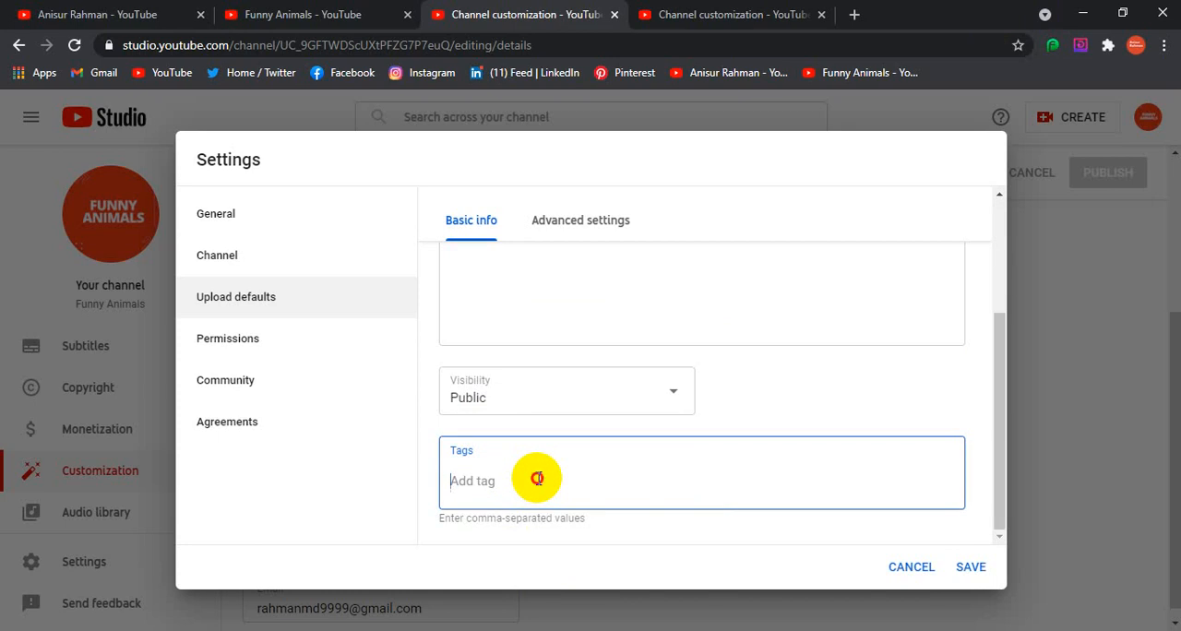
left_click(581, 277)
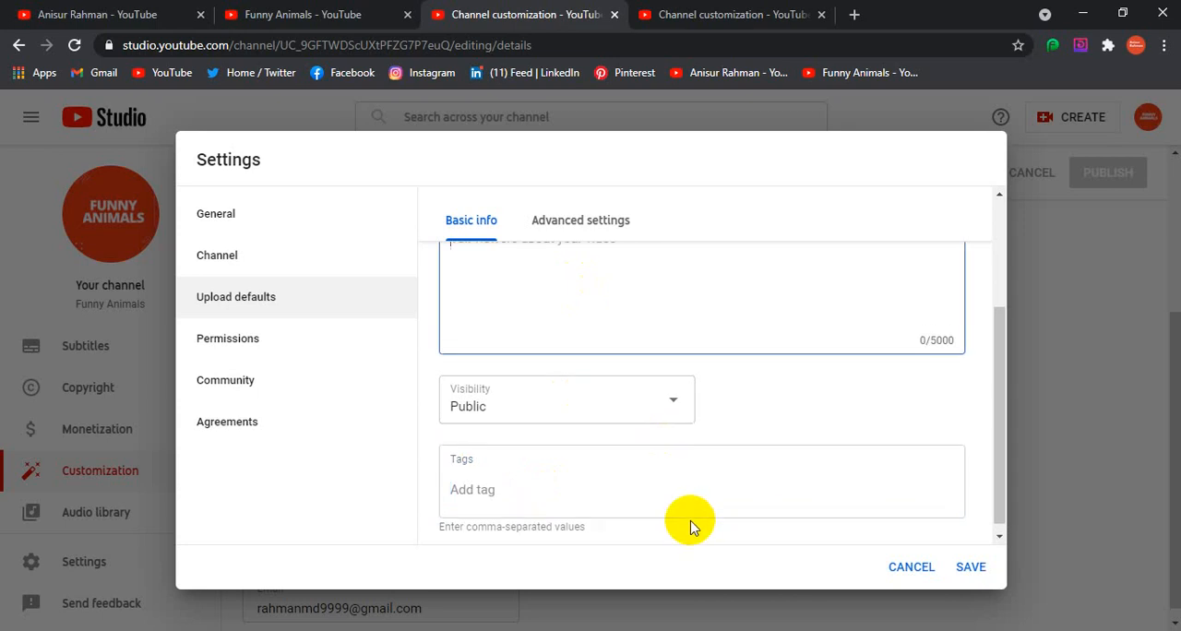
scroll(691, 522, "up", 2)
left_click(488, 293)
scroll(658, 459, "down", 2)
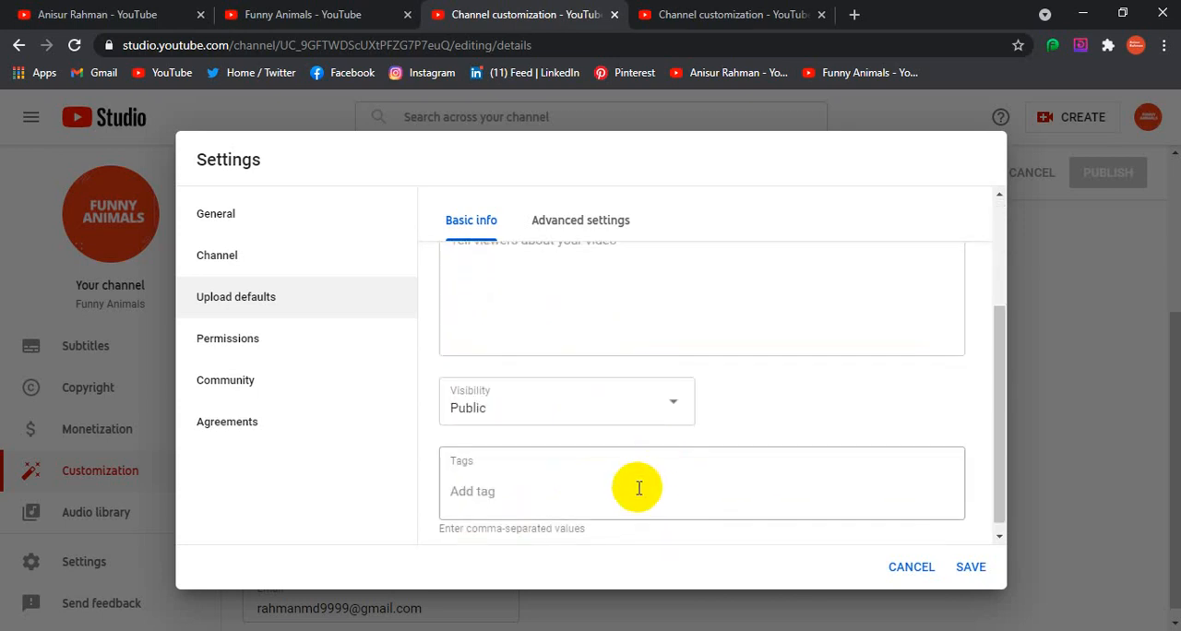
left_click(595, 480)
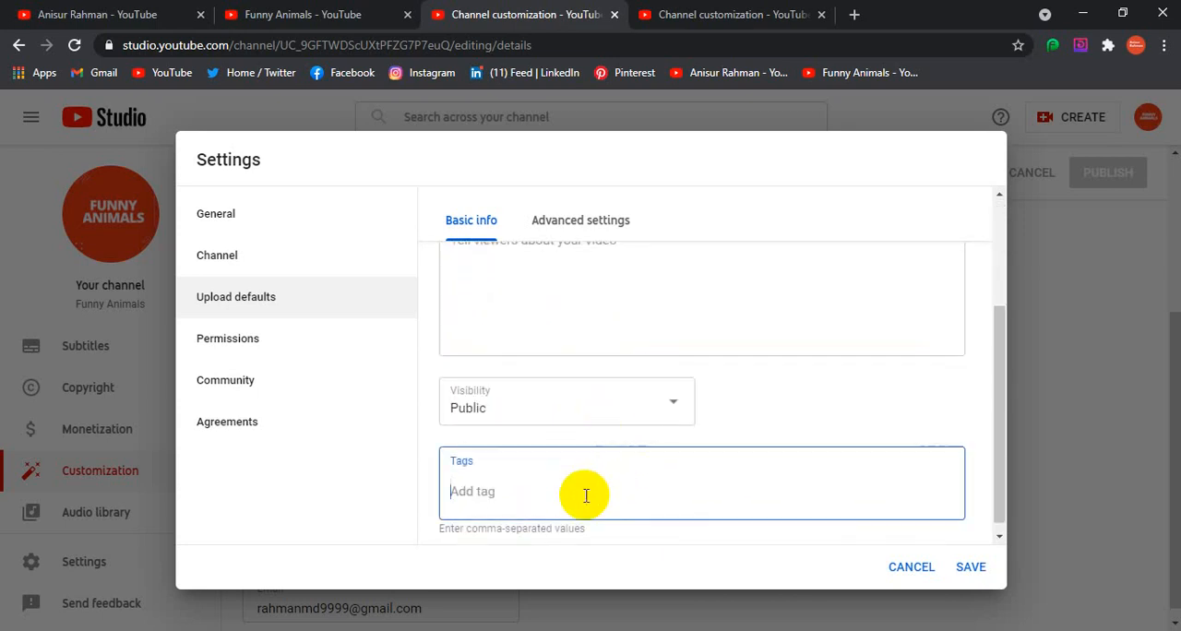
scroll(590, 484, "up", 2)
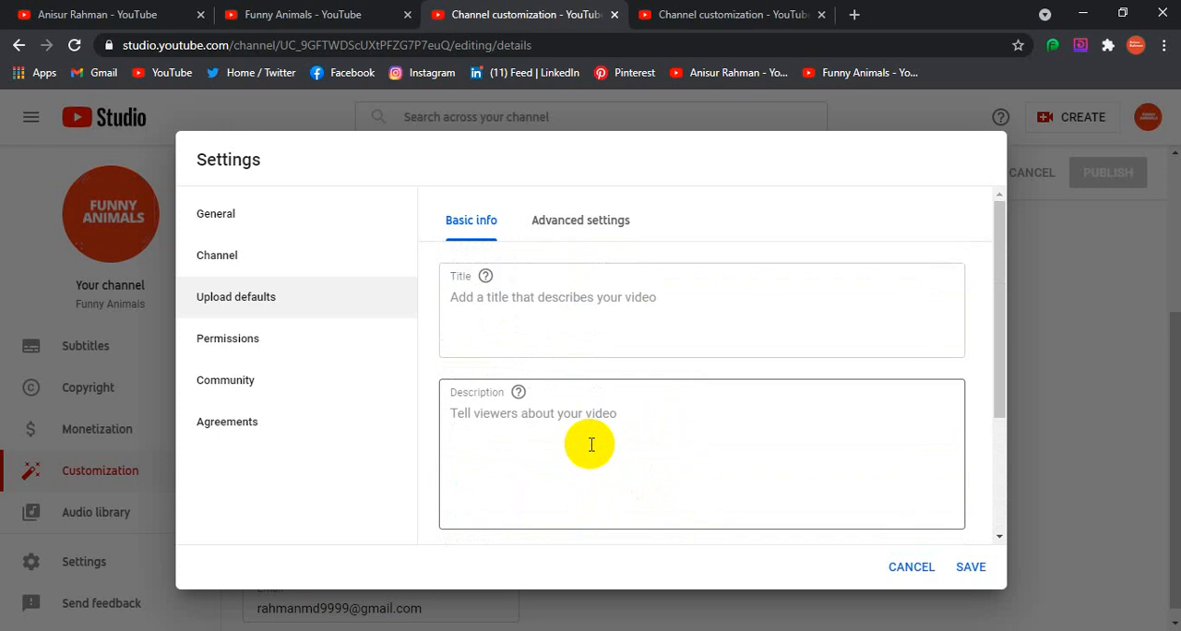
Examine the advanced upload defaults, including the choices for license, video language and caption certification, without changing them
left_click(572, 218)
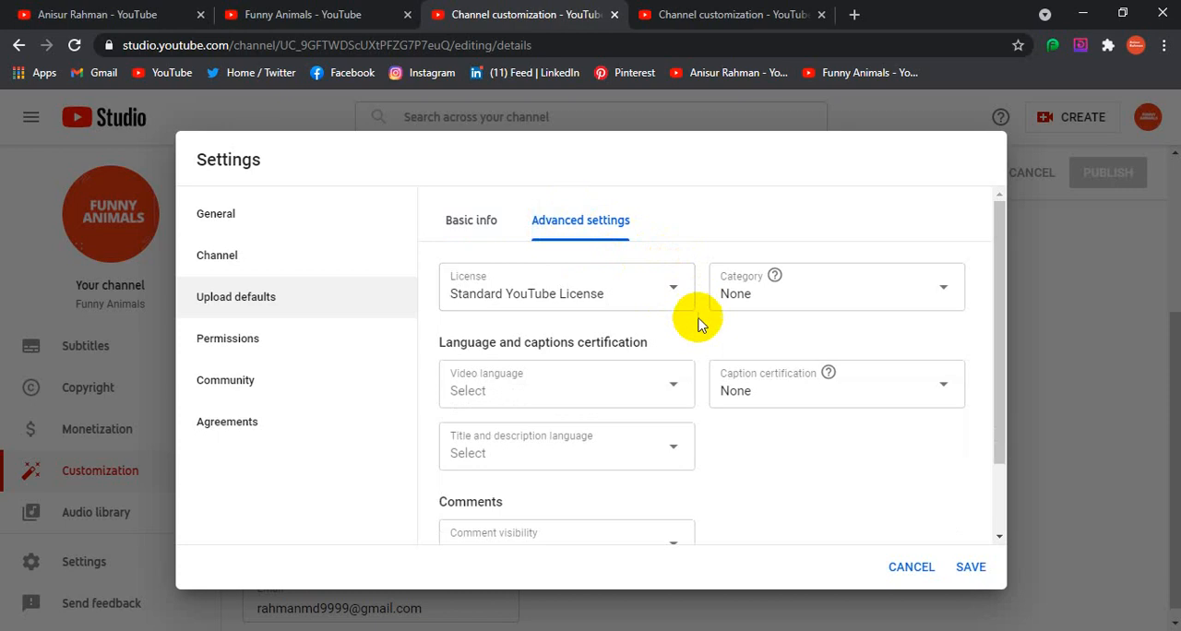
scroll(616, 318, "down", 2)
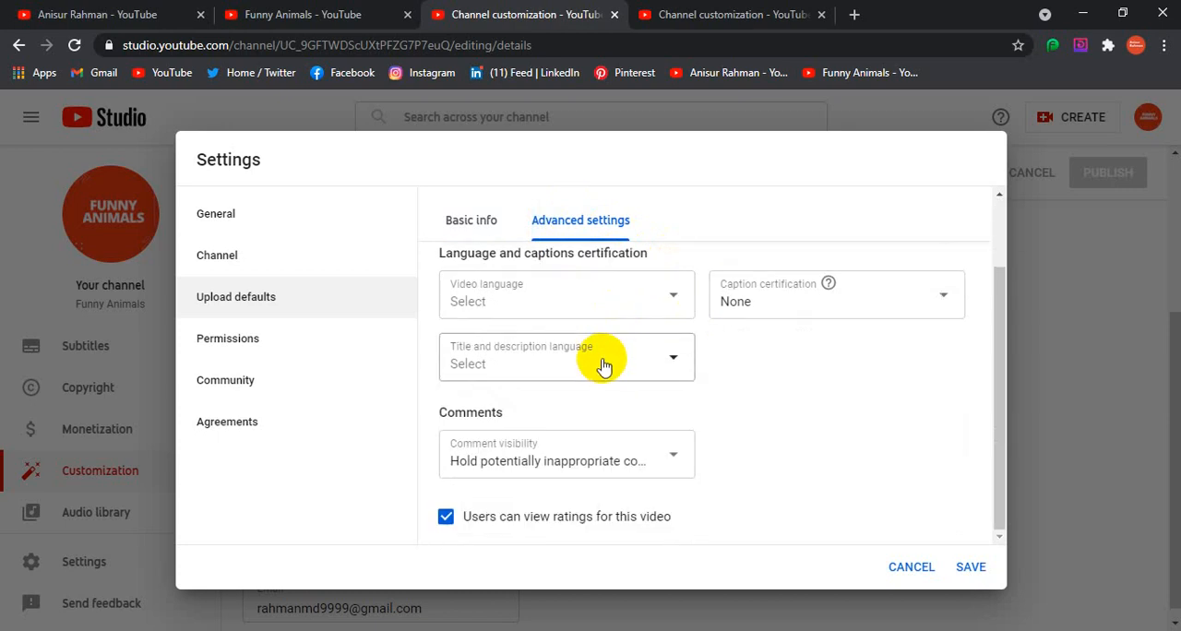
left_click(671, 304)
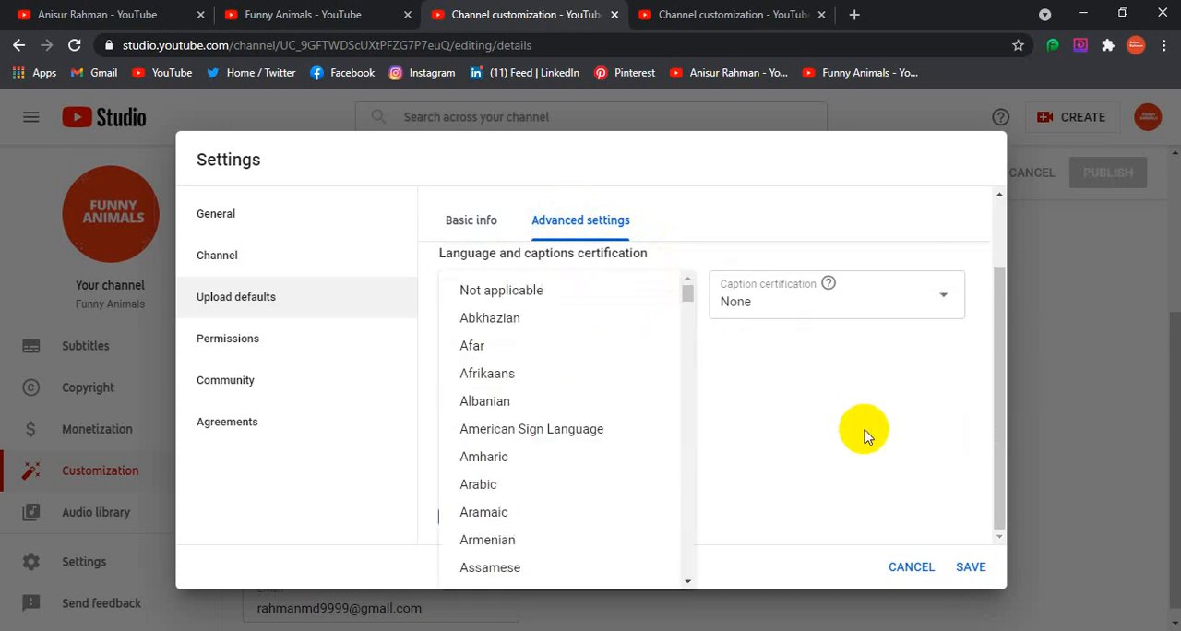
left_click(863, 435)
scroll(572, 271, "up", 2)
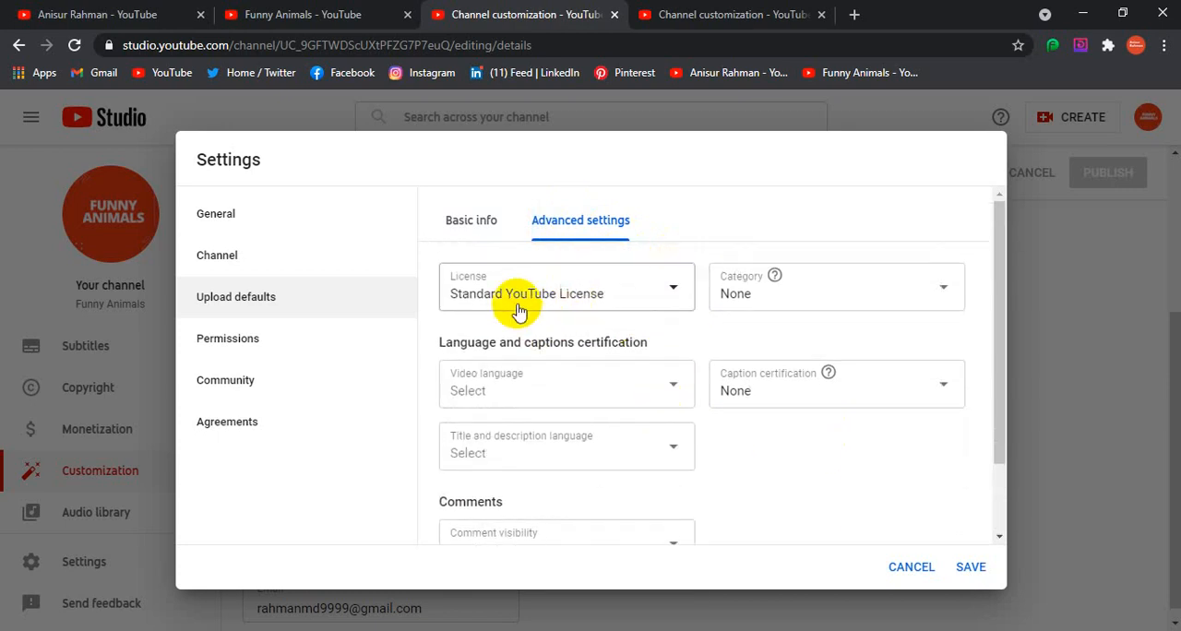
left_click(662, 295)
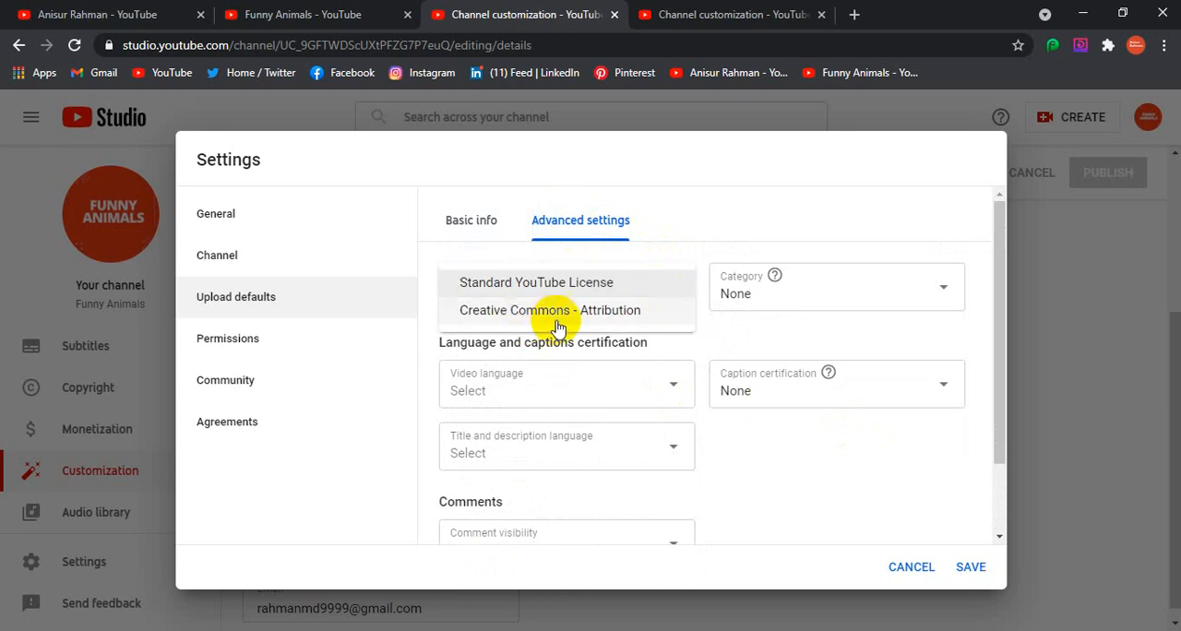
left_click(779, 486)
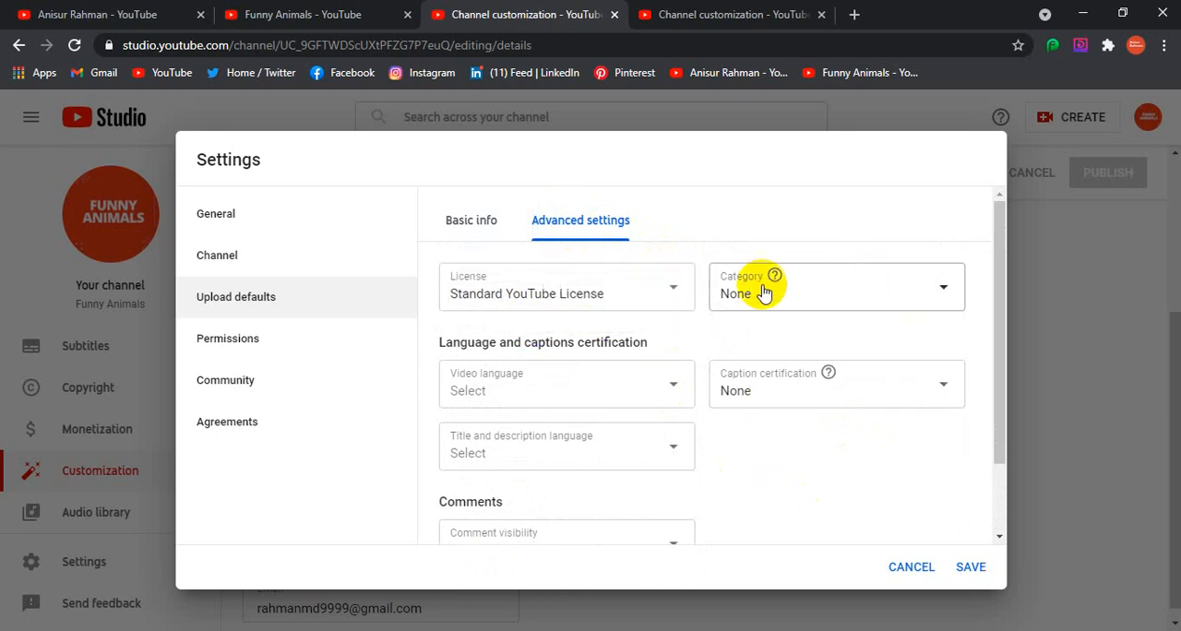
scroll(508, 461, "down", 2)
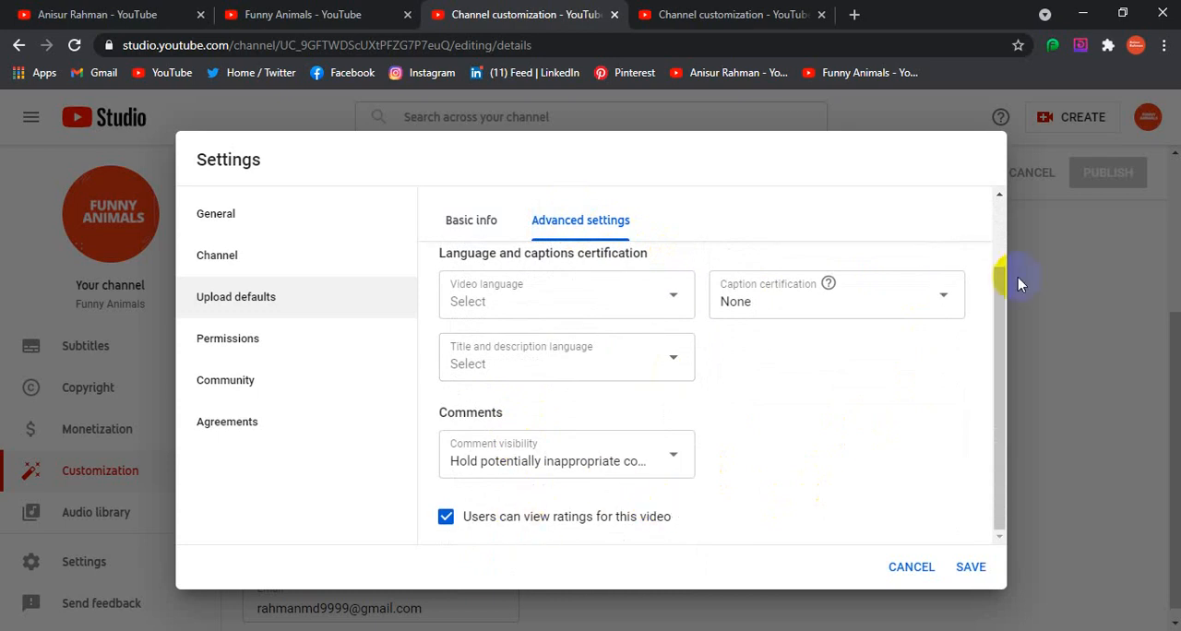
left_click(930, 308)
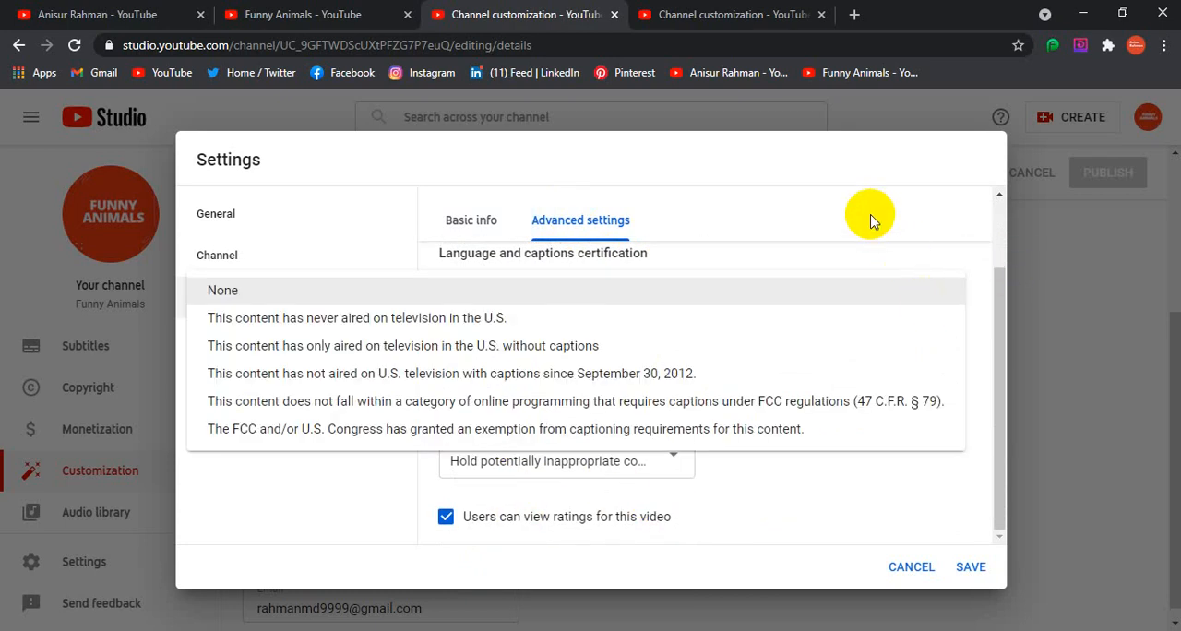
left_click(883, 498)
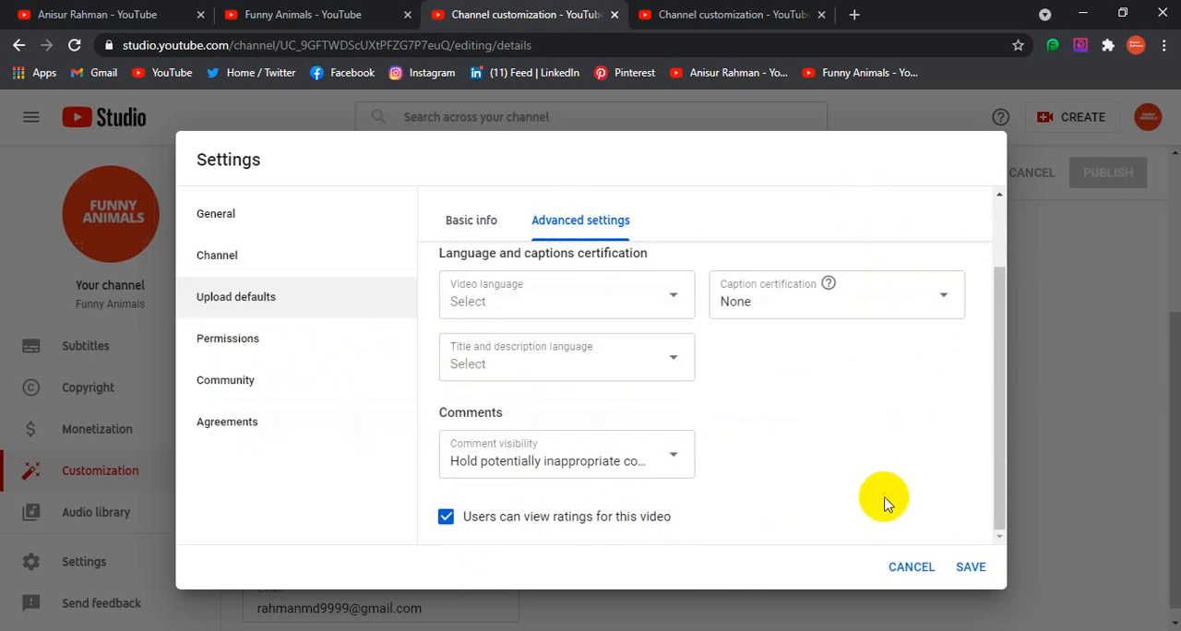
Return to the basic info of the upload defaults and recheck the description, visibility and tags fields
left_click(470, 219)
left_click(692, 382)
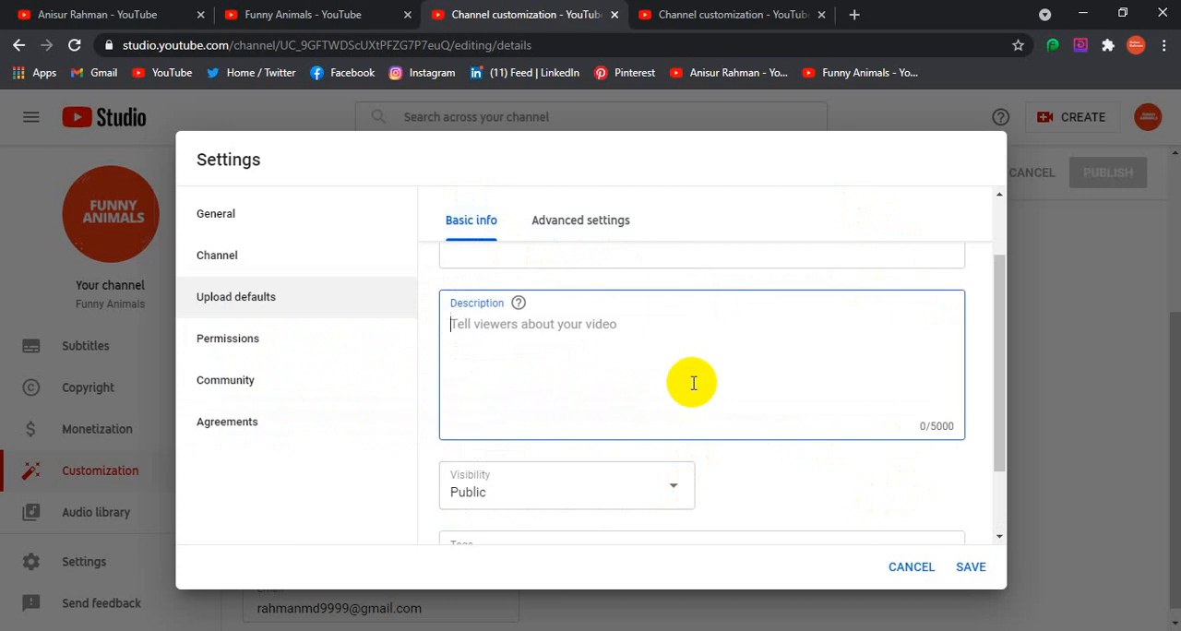
scroll(693, 382, "down", 2)
left_click(642, 467)
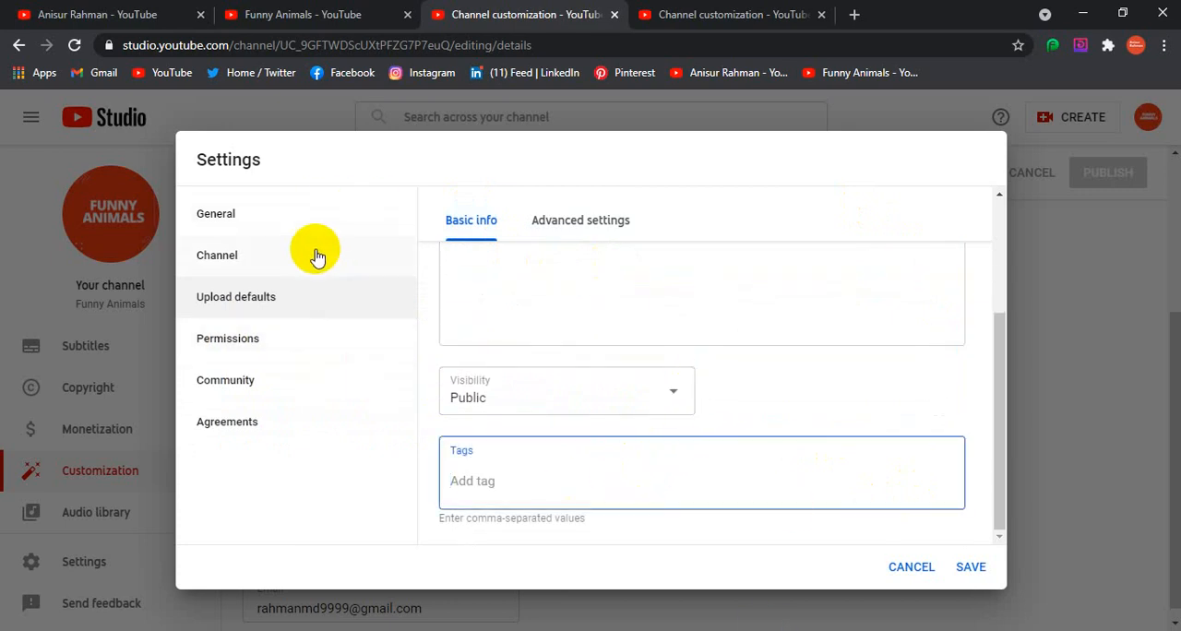
View the agreements, and examine the community automated filters for moderators, approved users, hidden users and blocked words
left_click(227, 426)
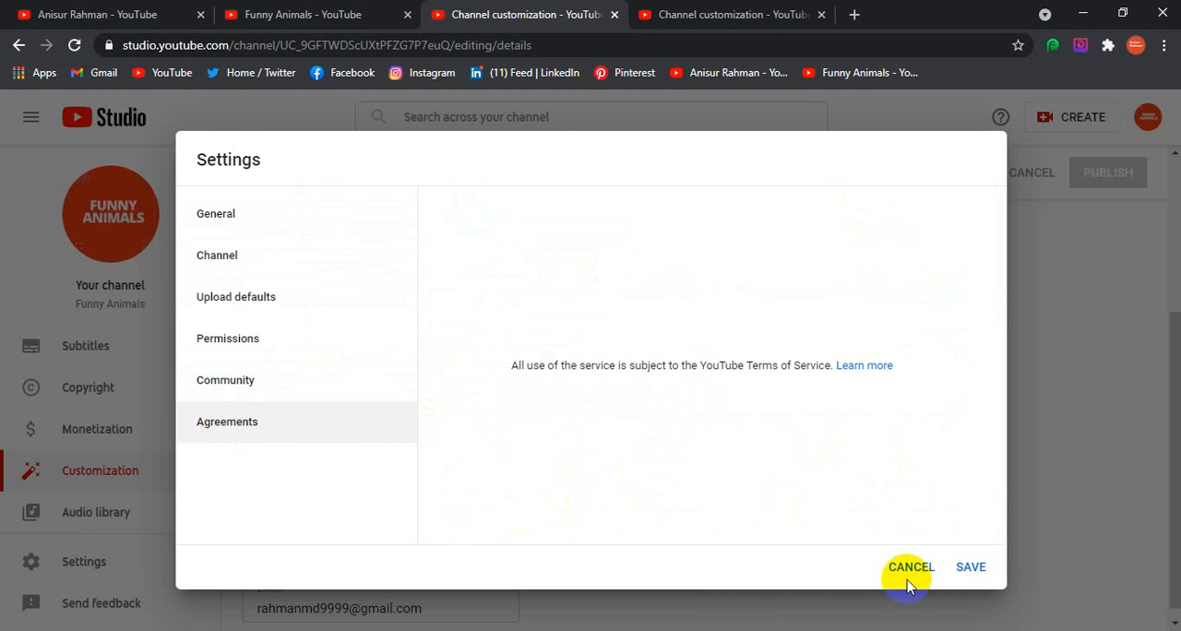
left_click(194, 394)
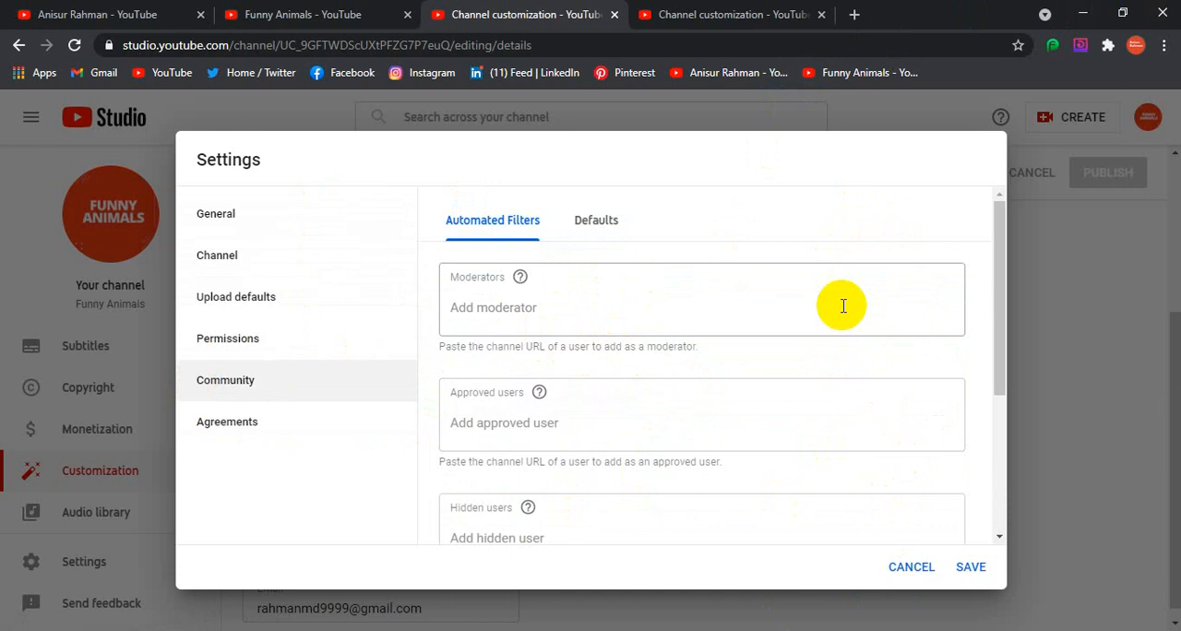
scroll(785, 277, "down", 2)
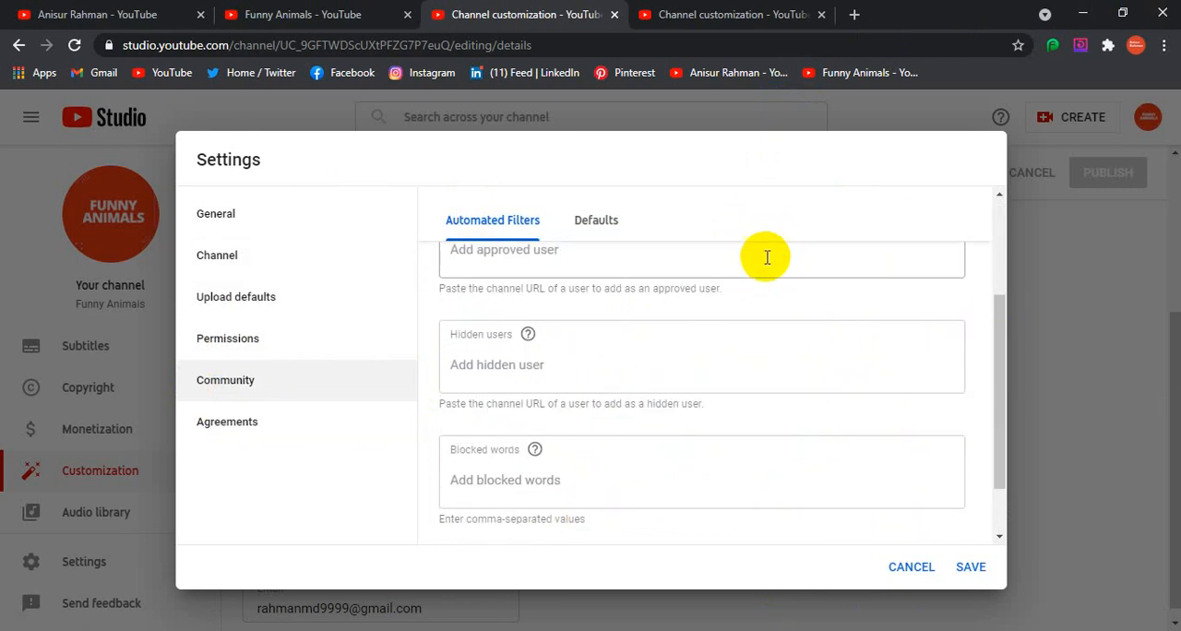
scroll(749, 373, "down", 1)
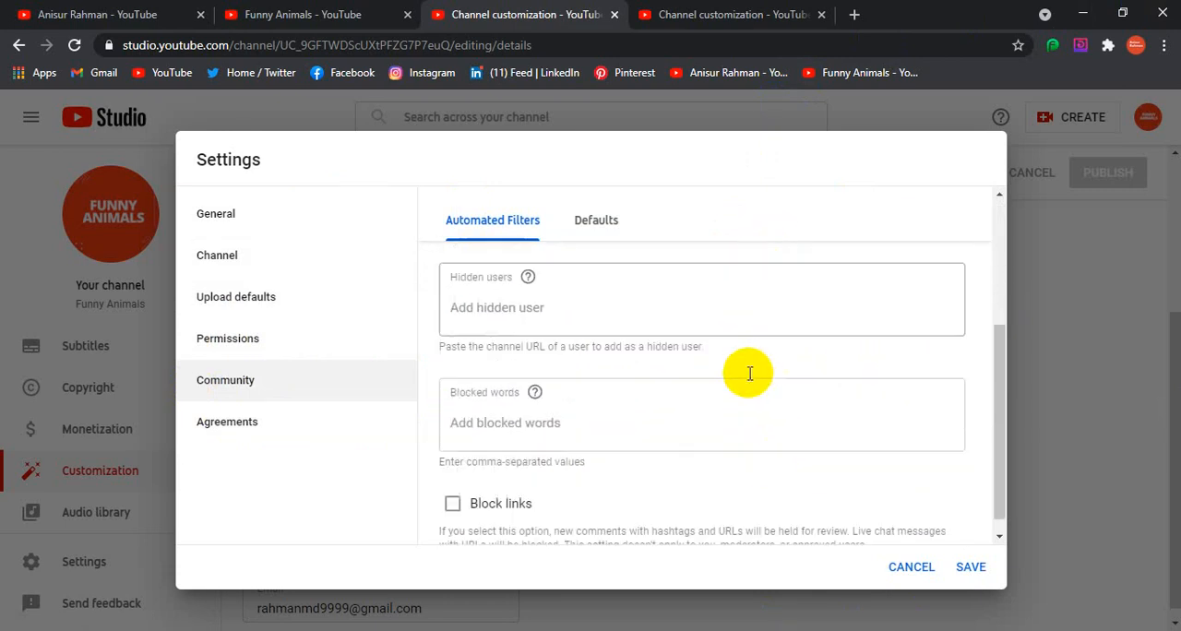
left_click(628, 430)
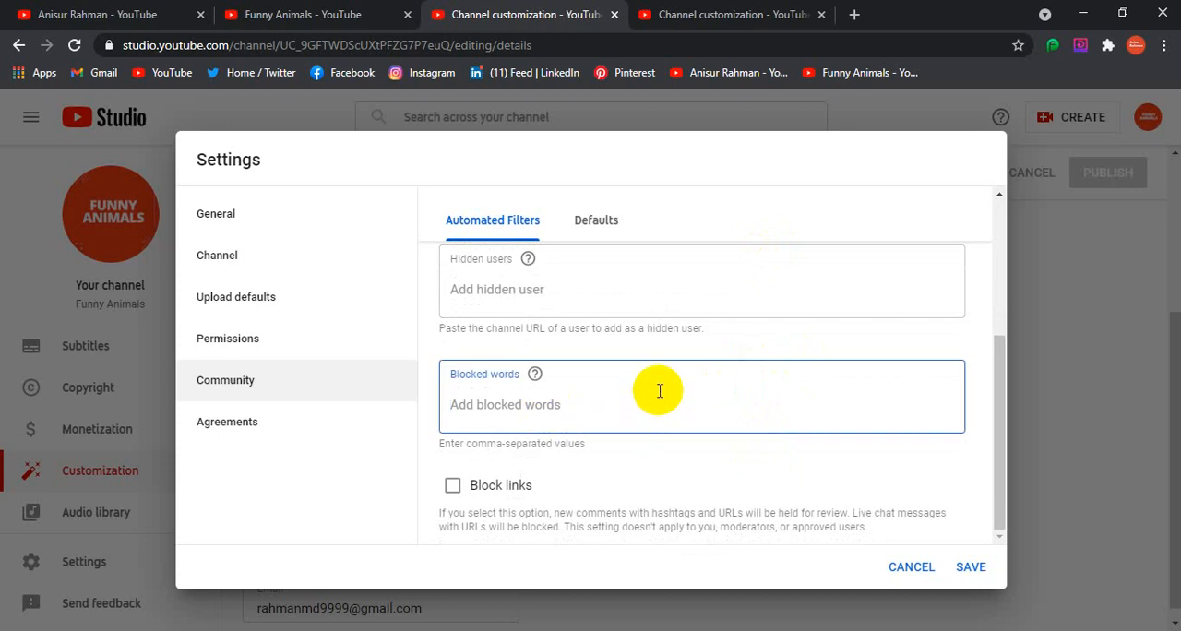
Recheck the basic info of the upload defaults, then close the channel settings and discard the changes
scroll(631, 452, "up", 3)
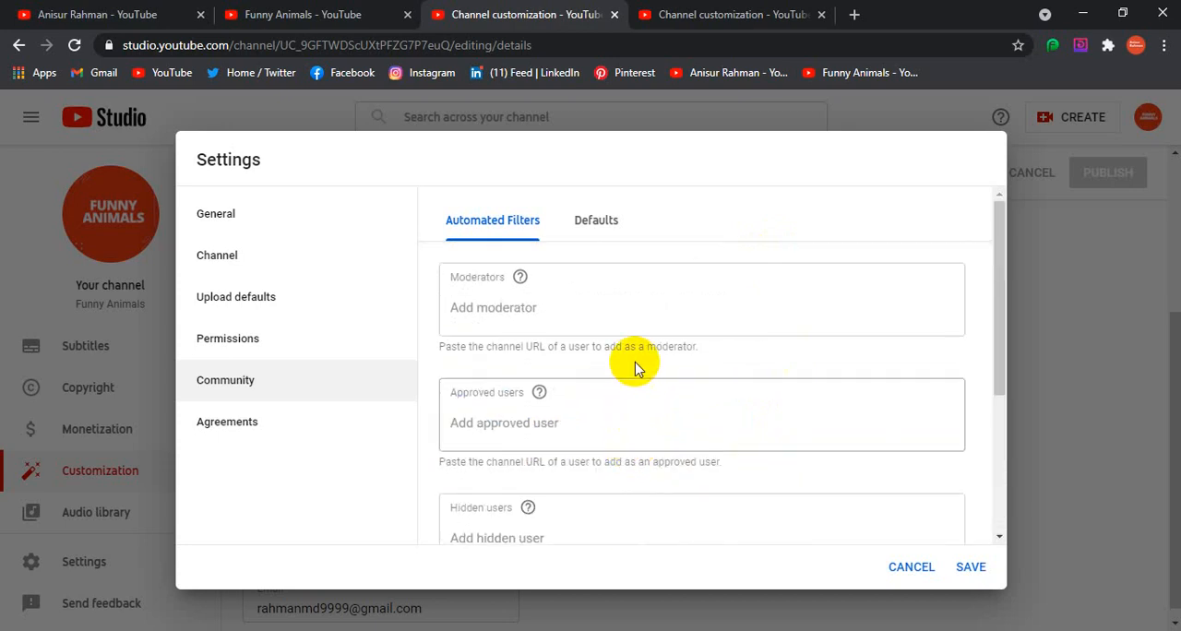
left_click(227, 296)
scroll(728, 332, "down", 3)
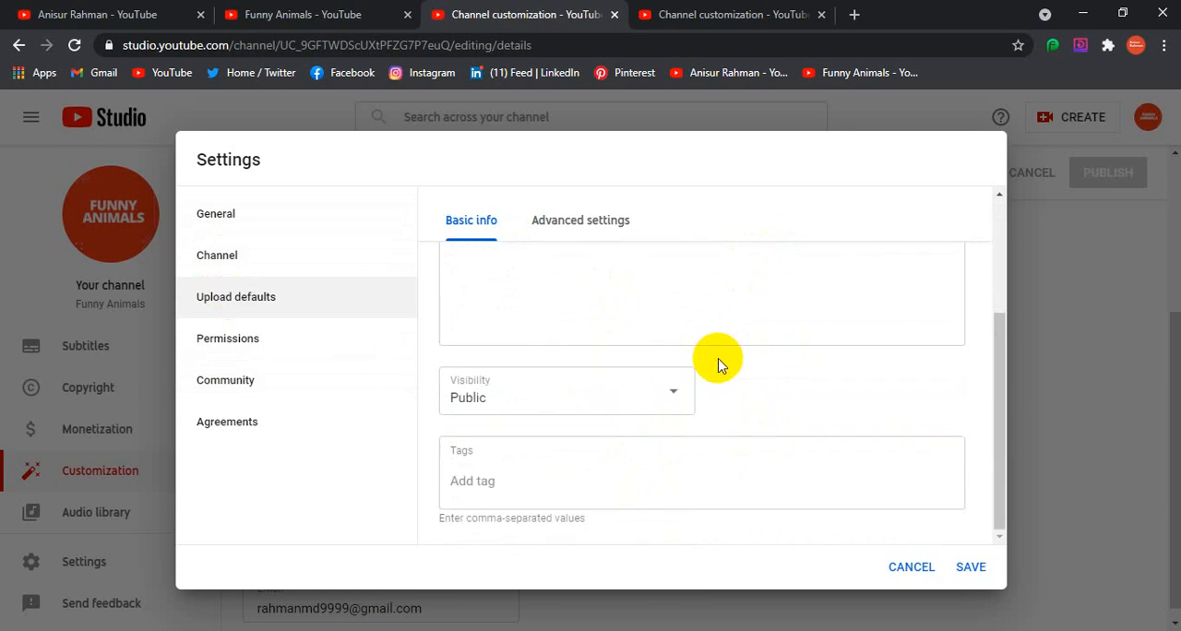
scroll(716, 387, "up", 3)
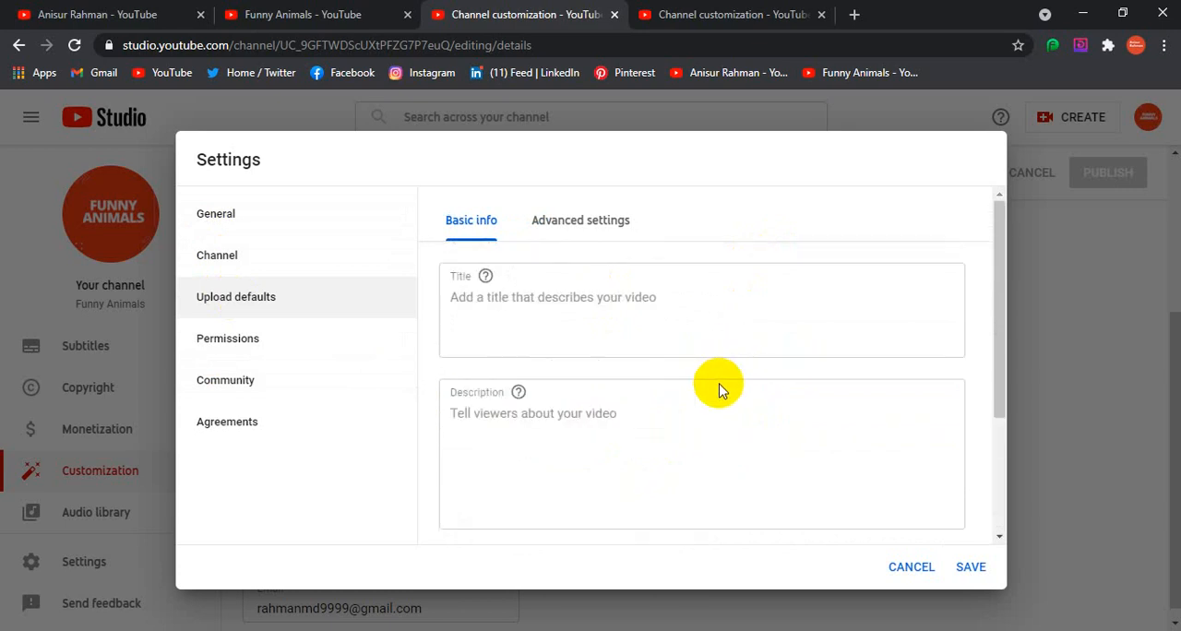
left_click(901, 574)
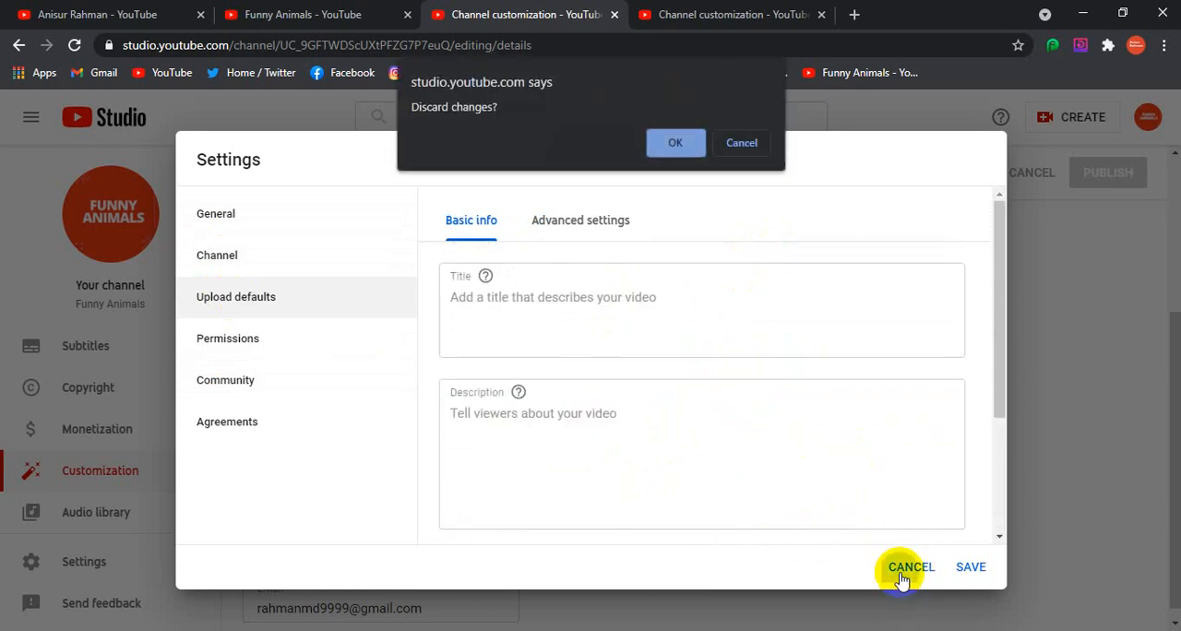
left_click(672, 144)
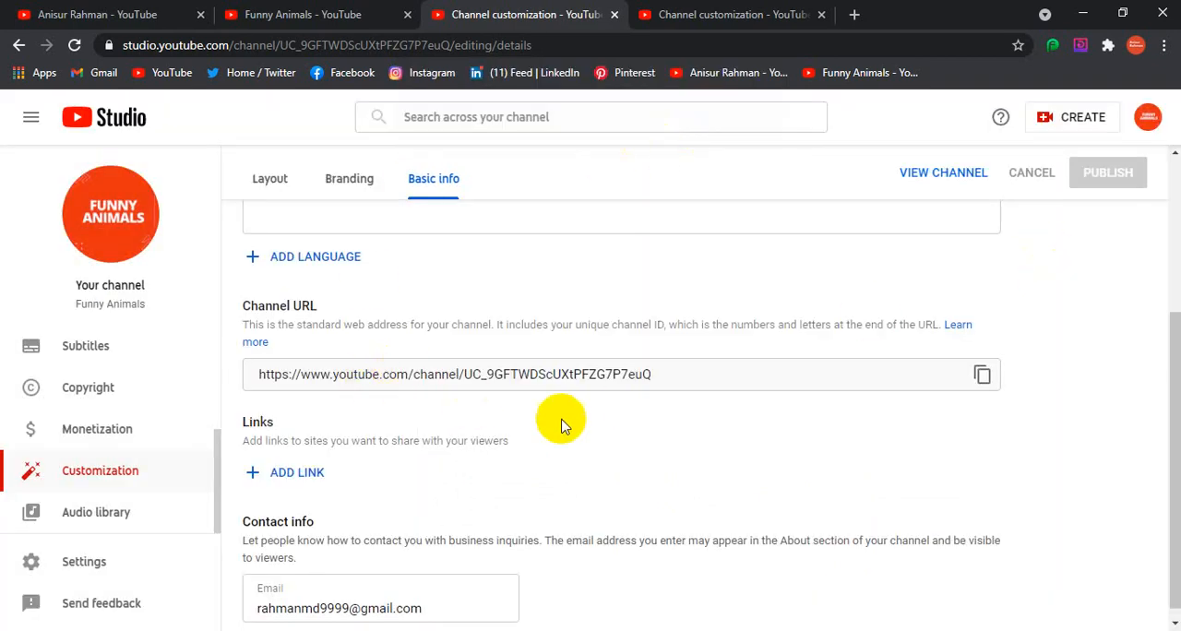
Review the channel's basic info, including its name, description, channel URL, links and contact info
scroll(752, 390, "up", 1)
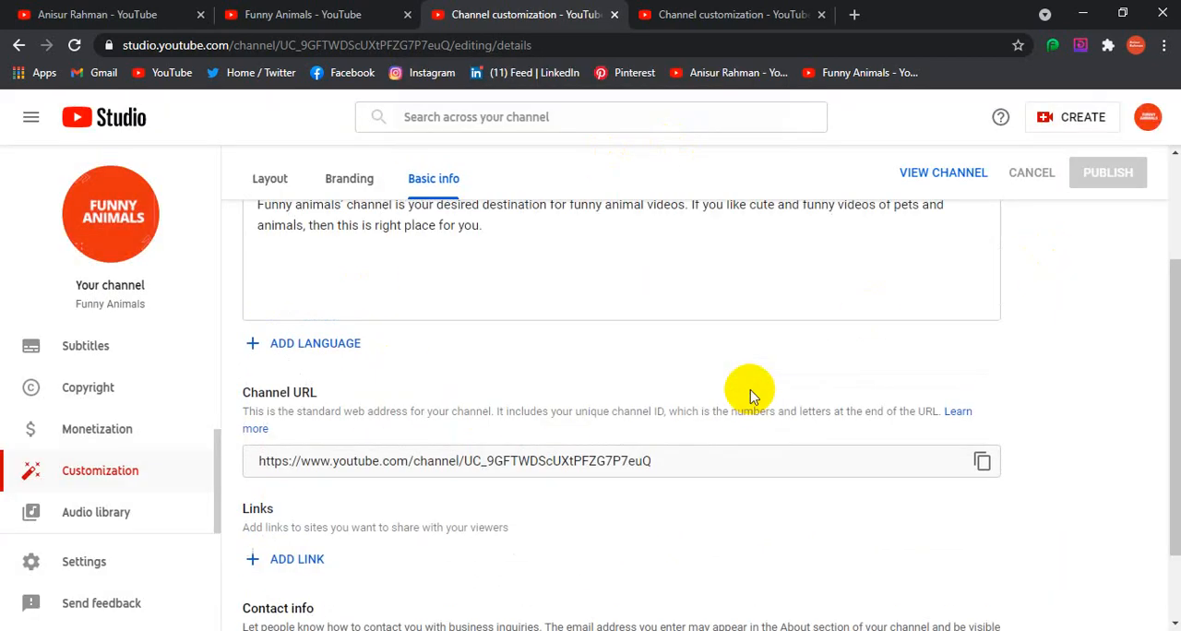
scroll(752, 390, "down", 2)
scroll(752, 390, "up", 3)
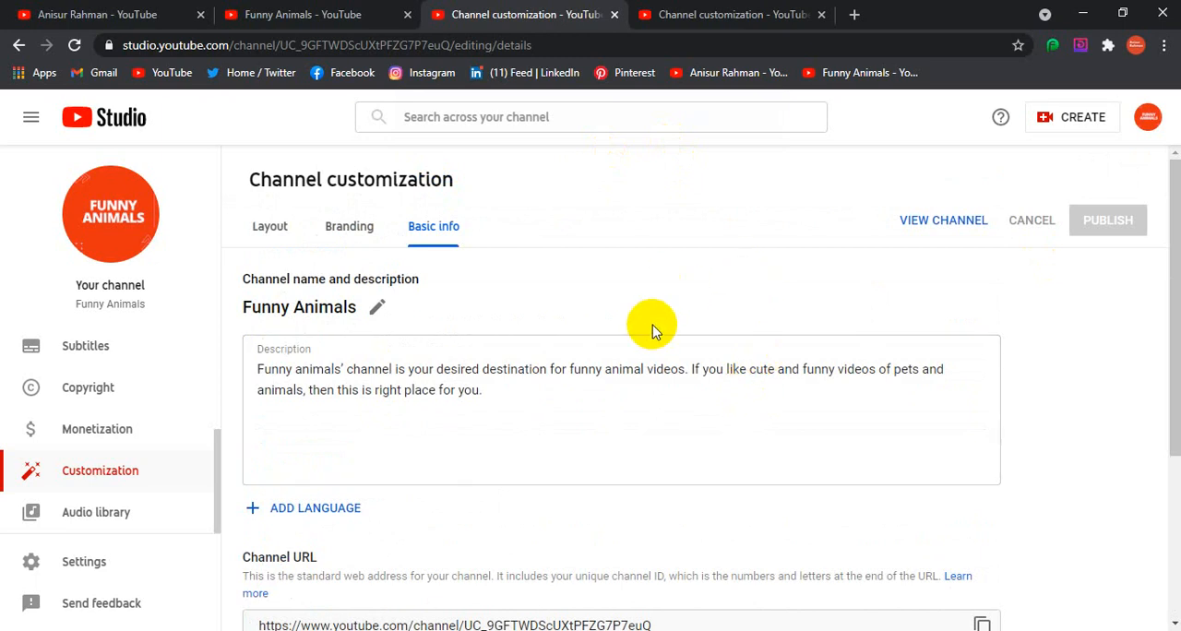
scroll(671, 342, "down", 2)
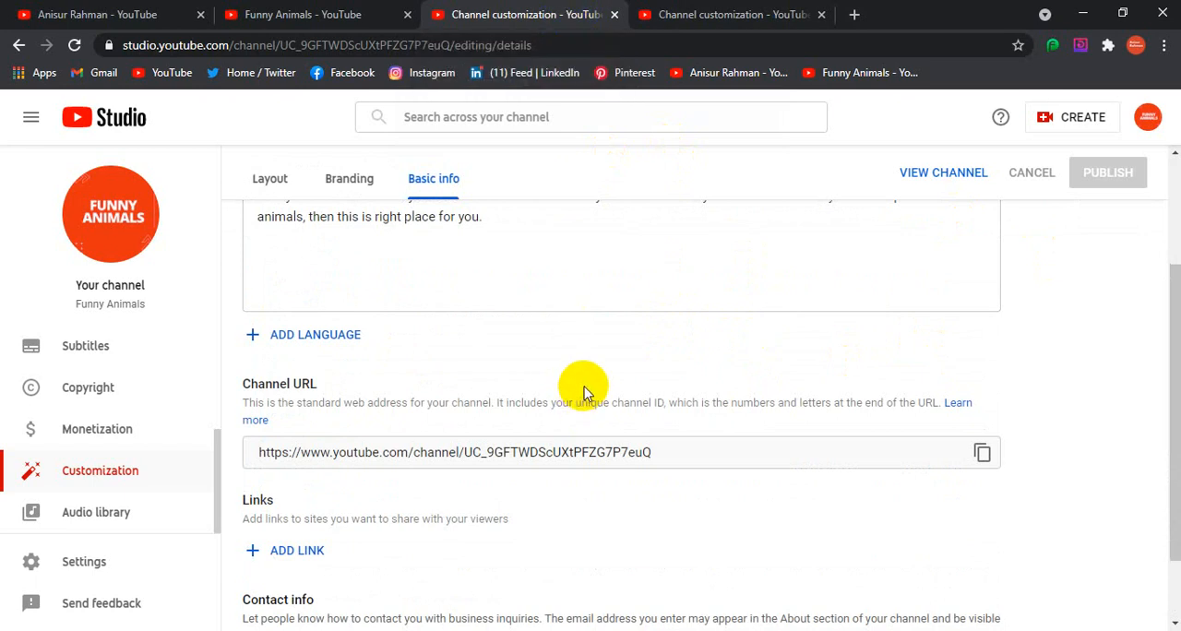
scroll(524, 451, "up", 2)
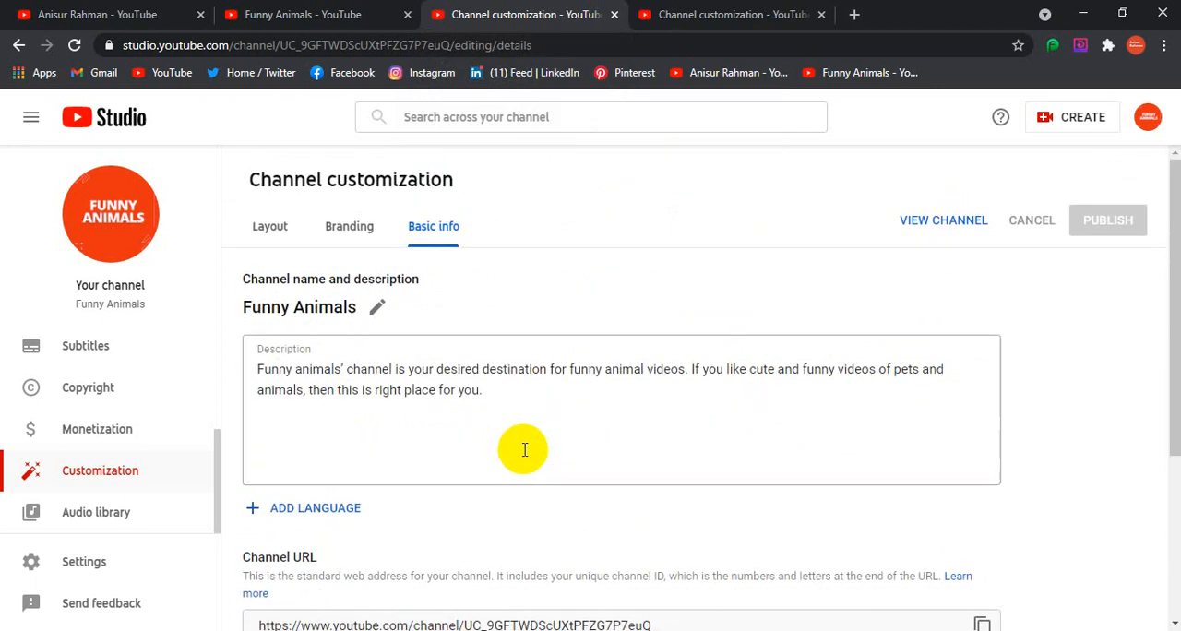
scroll(524, 450, "down", 3)
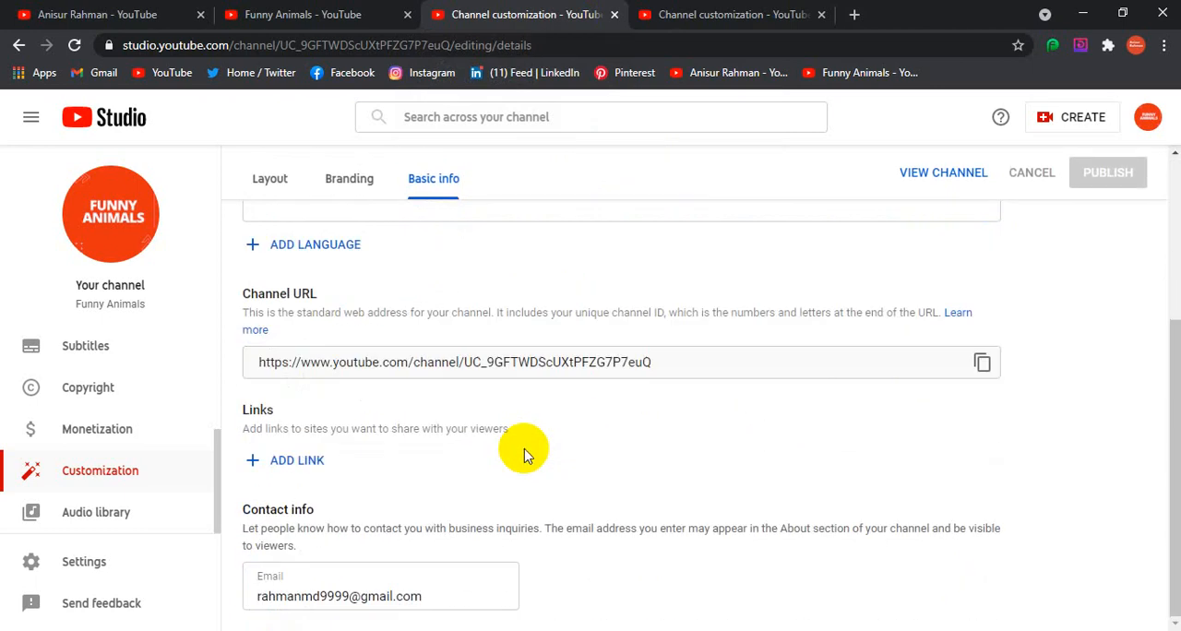